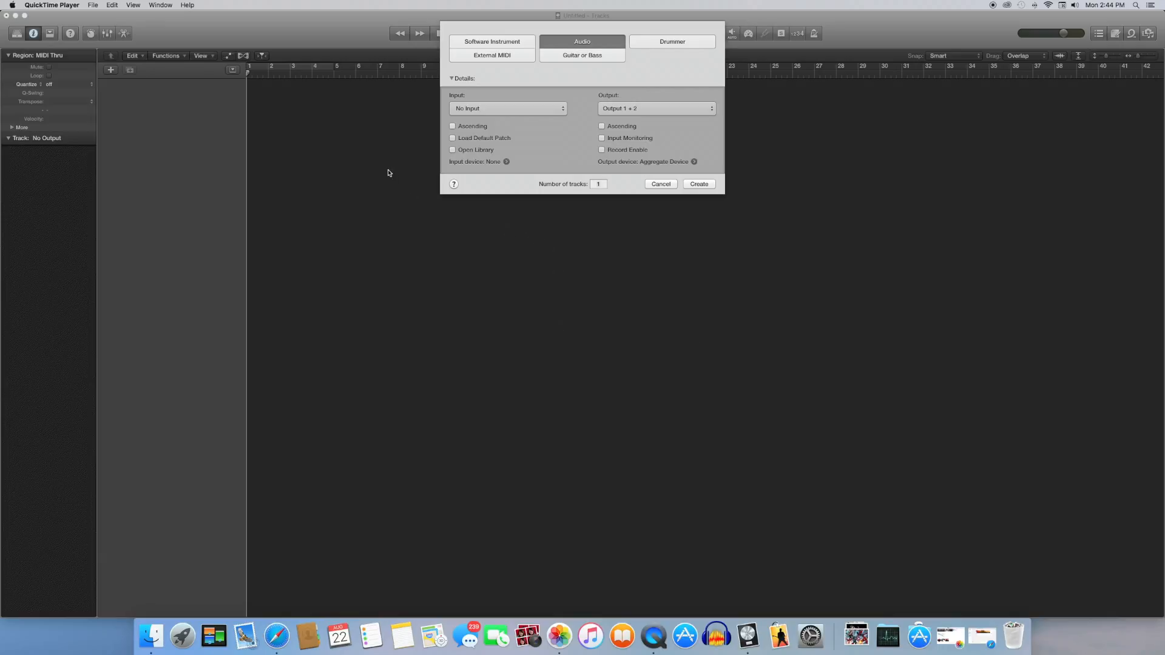
Step: Create a Drummer track in the Alternative genre and delete the second of its two Drummer regions
{"action": "left_click", "coordinate": [394, 148]}
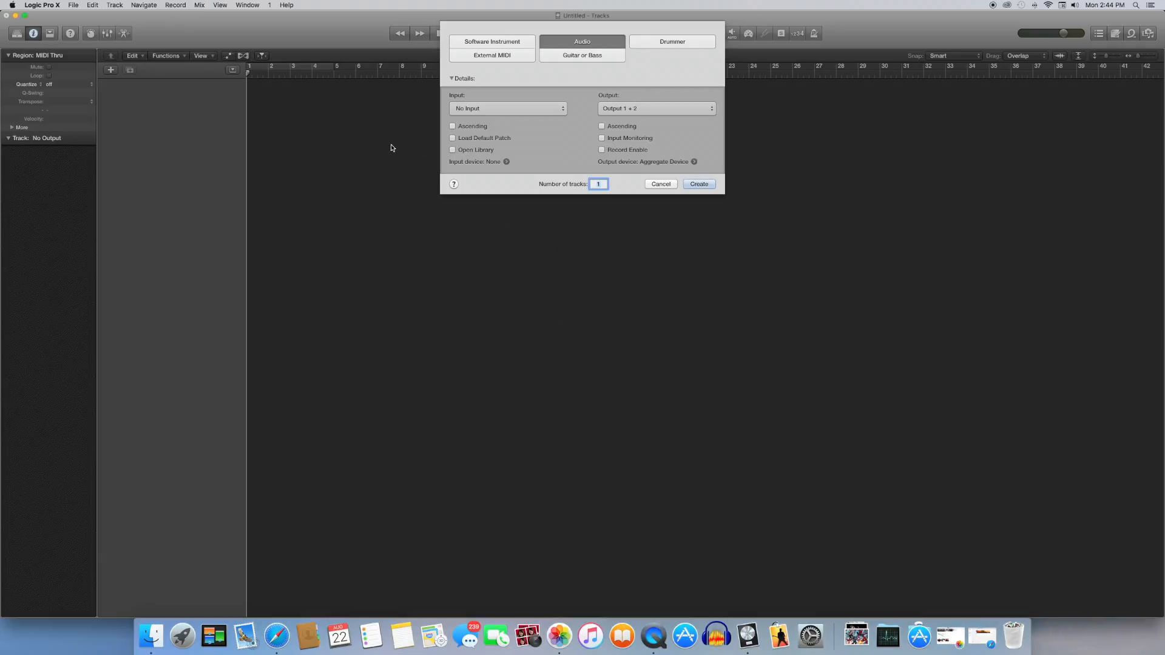
{"action": "left_click", "coordinate": [670, 45]}
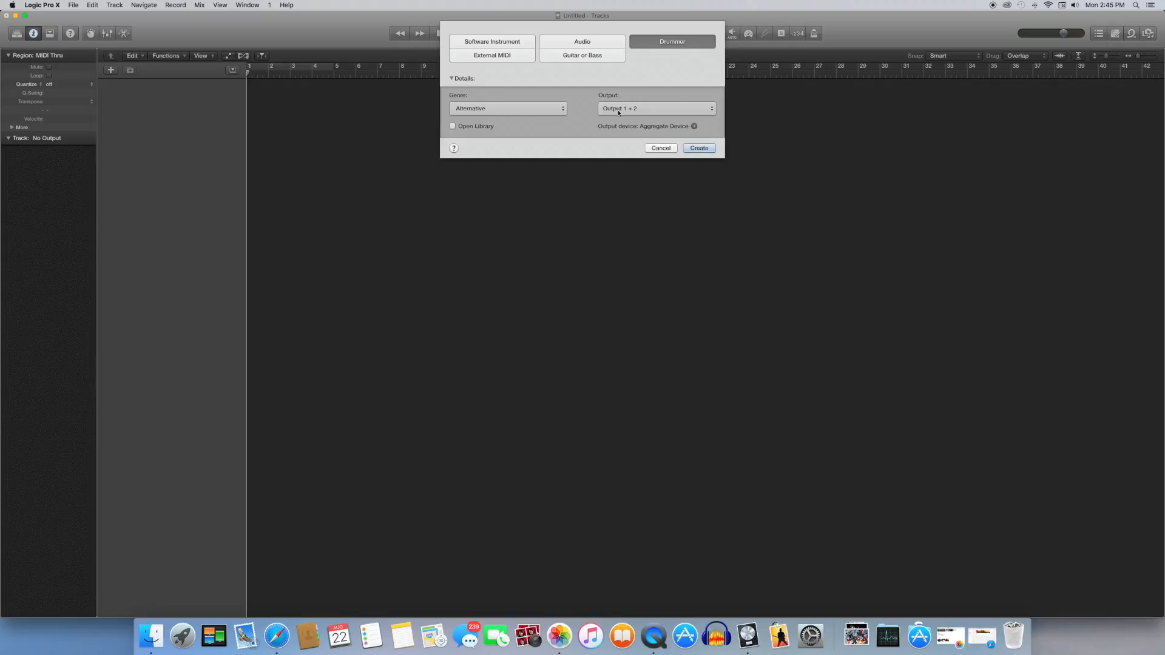
{"action": "left_click", "coordinate": [701, 149]}
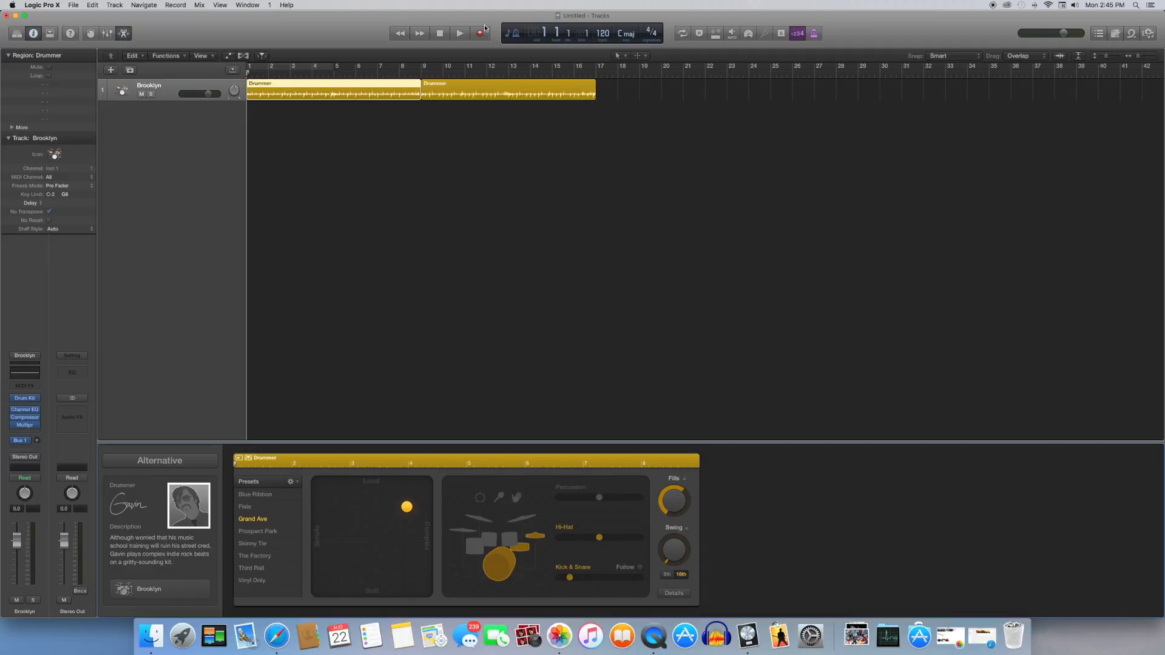
{"action": "left_click", "coordinate": [497, 83]}
{"action": "key", "text": "Delete"}
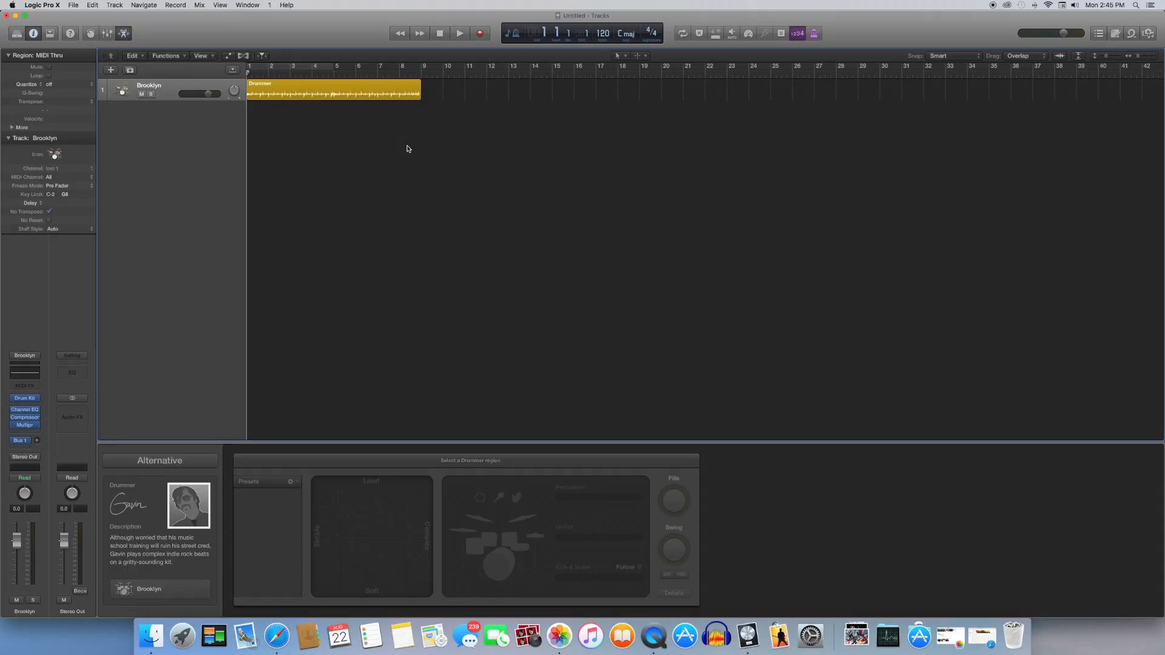
Step: Play back the start of the remaining Drummer region and return the playhead to the beginning of the project
{"action": "left_click", "coordinate": [344, 86]}
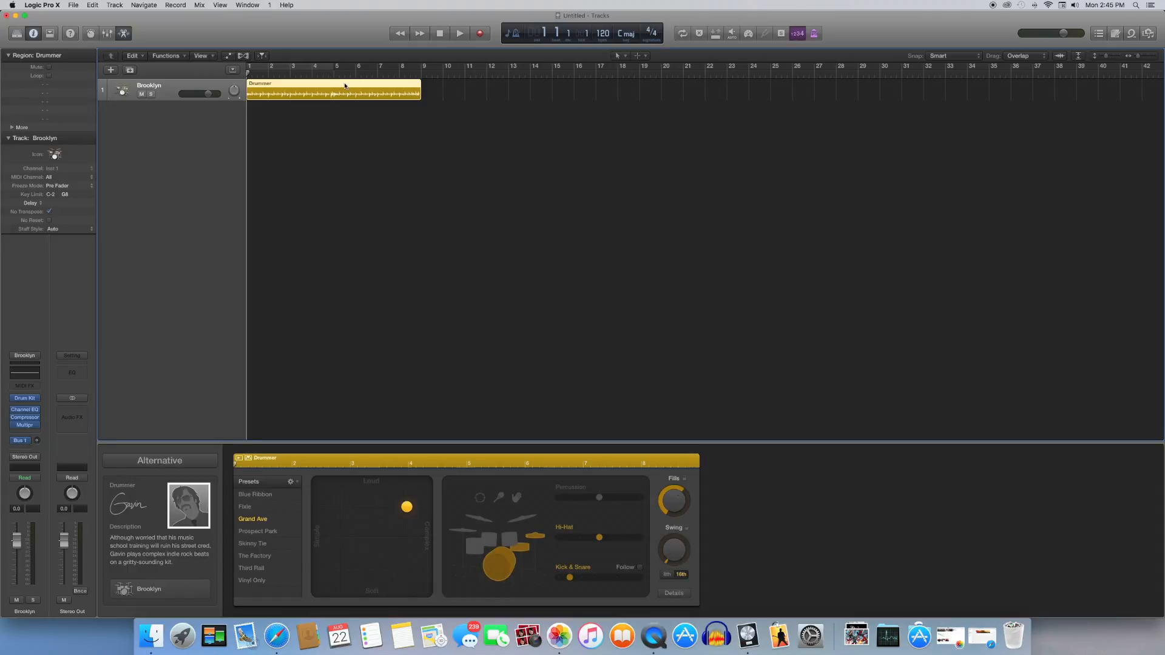
{"action": "key", "text": "super+Down"}
{"action": "key", "text": "super+Down"}
{"action": "key", "text": "super+Down"}
{"action": "key", "text": "super+Down"}
{"action": "key", "text": "super+Down"}
{"action": "key", "text": "super+Down"}
{"action": "key", "text": "super+Down"}
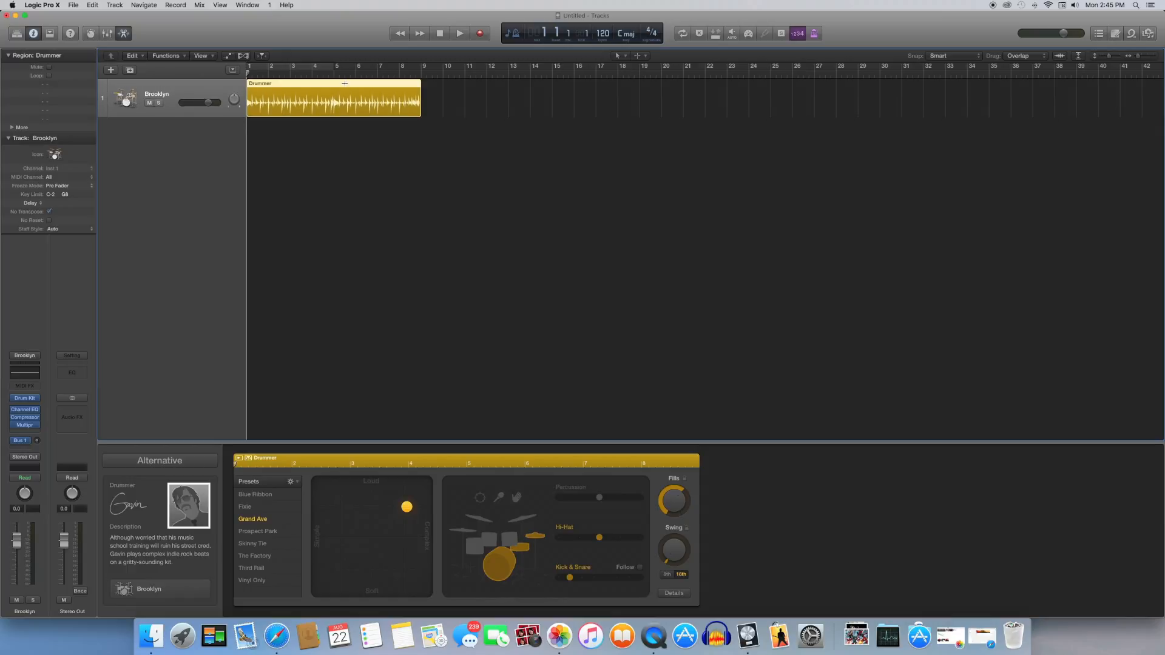
{"action": "key", "text": "super+Right"}
{"action": "key", "text": "super+Right"}
{"action": "key", "text": "super+Right"}
{"action": "key", "text": "super+Right"}
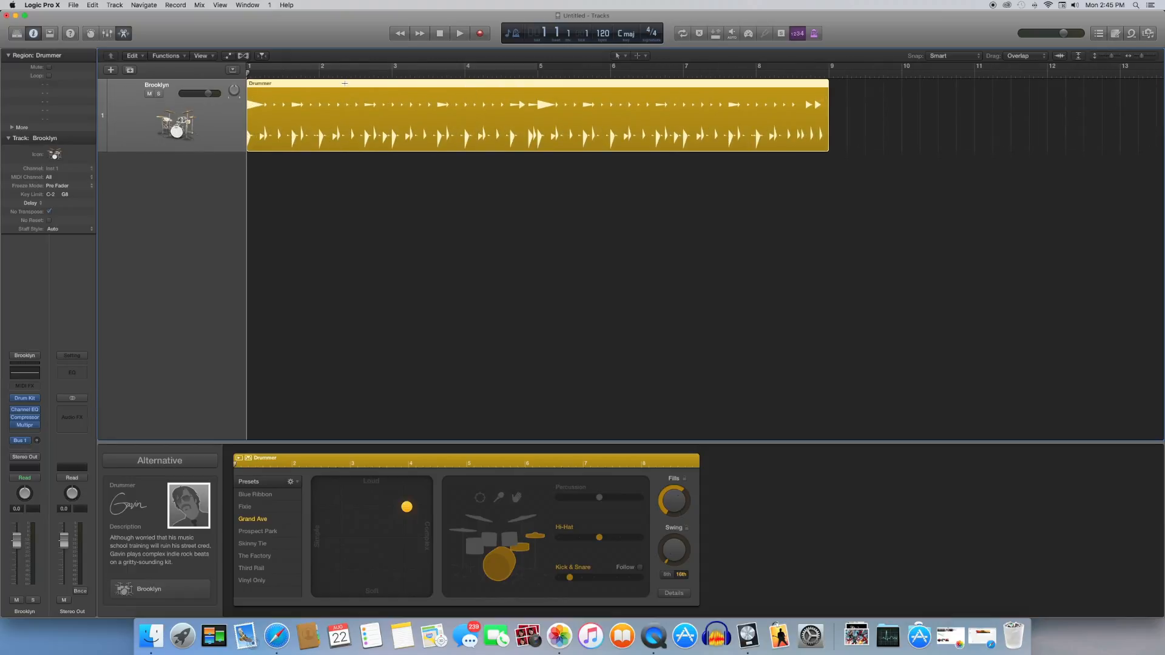
{"action": "key", "text": "super+Down"}
{"action": "key", "text": "super+Down"}
{"action": "key", "text": "super+Down"}
{"action": "key", "text": "super+Down"}
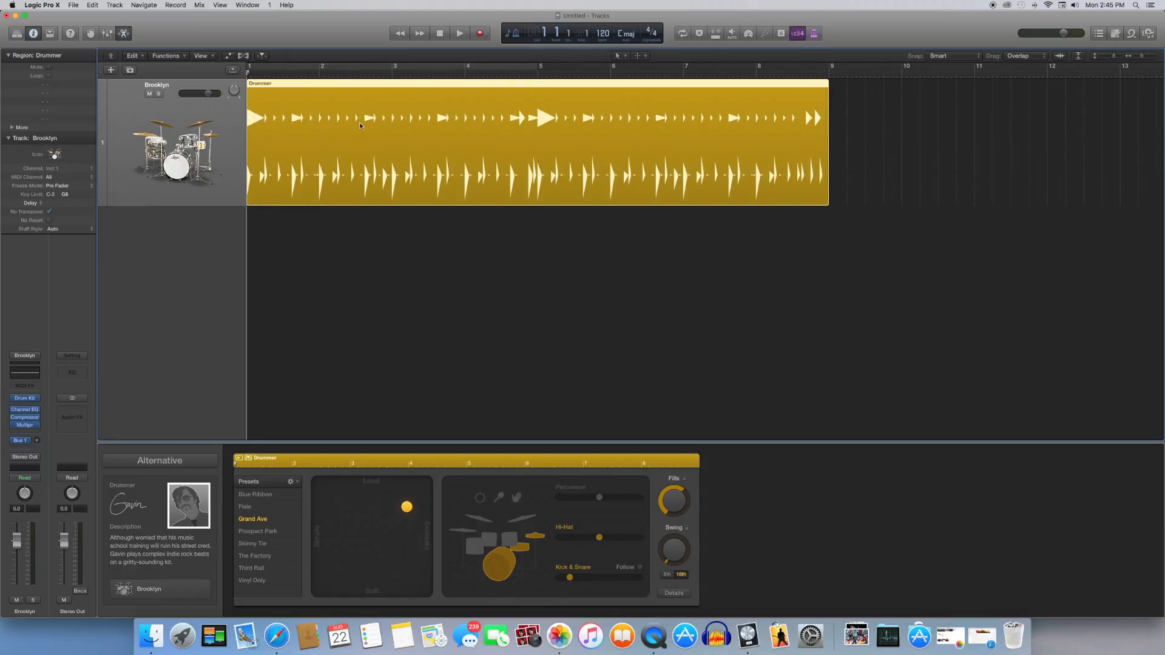
{"action": "scroll", "coordinate": [476, 294], "scroll_direction": "left", "scroll_amount": 2}
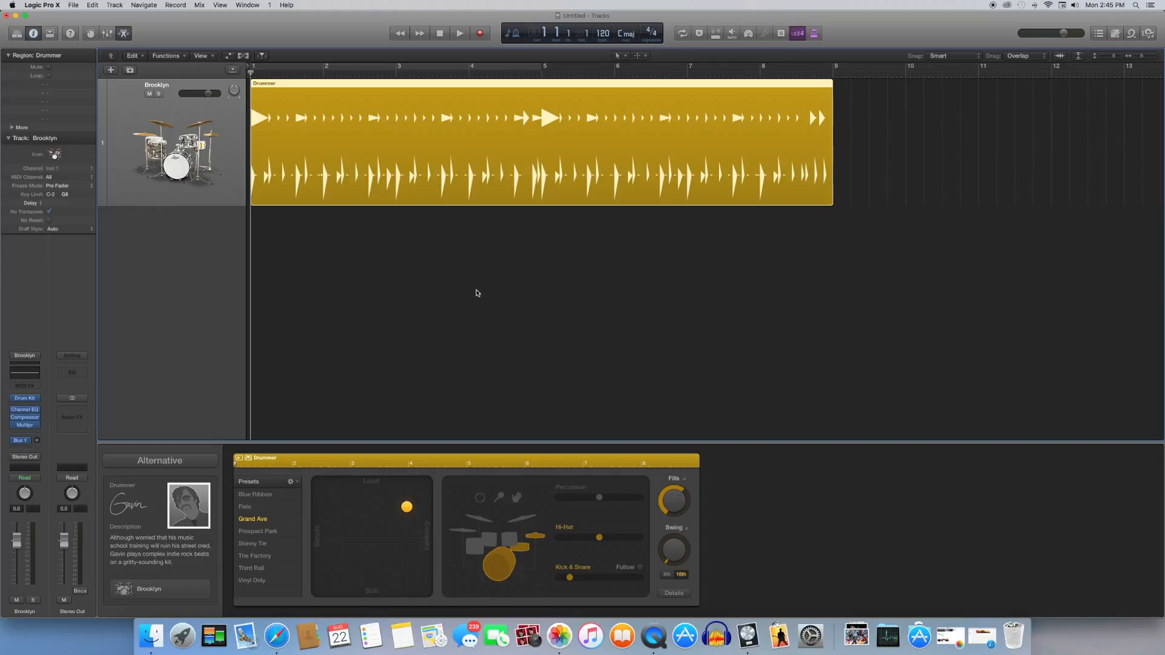
{"action": "key", "text": "space"}
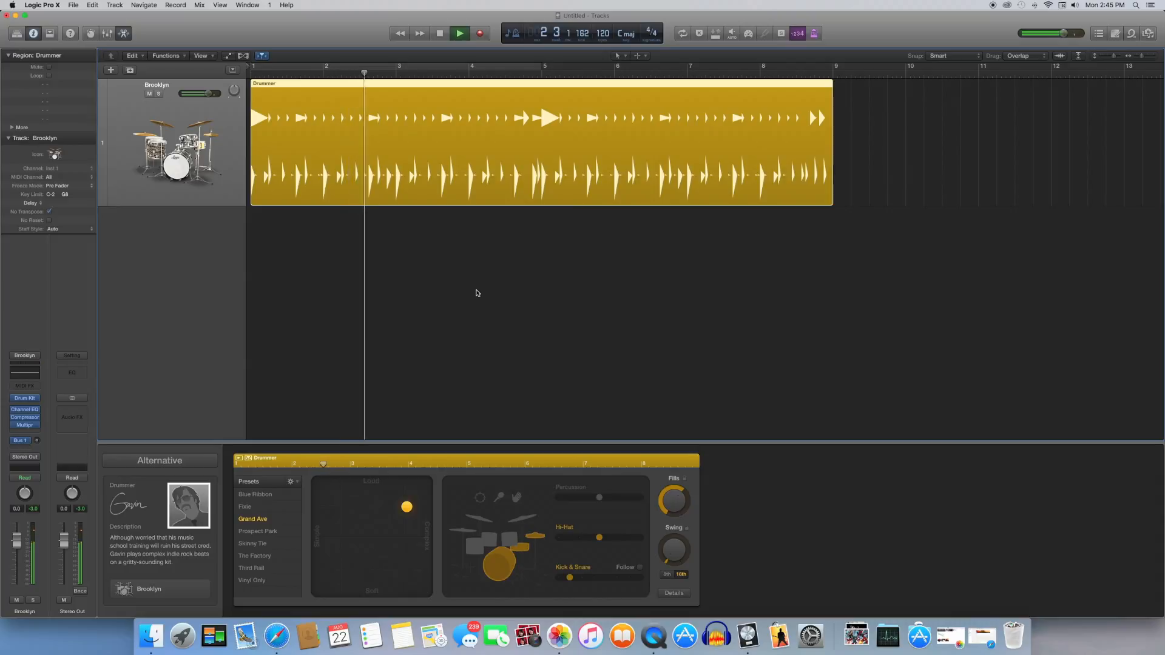
{"action": "key", "text": "space"}
{"action": "key", "text": "Return"}
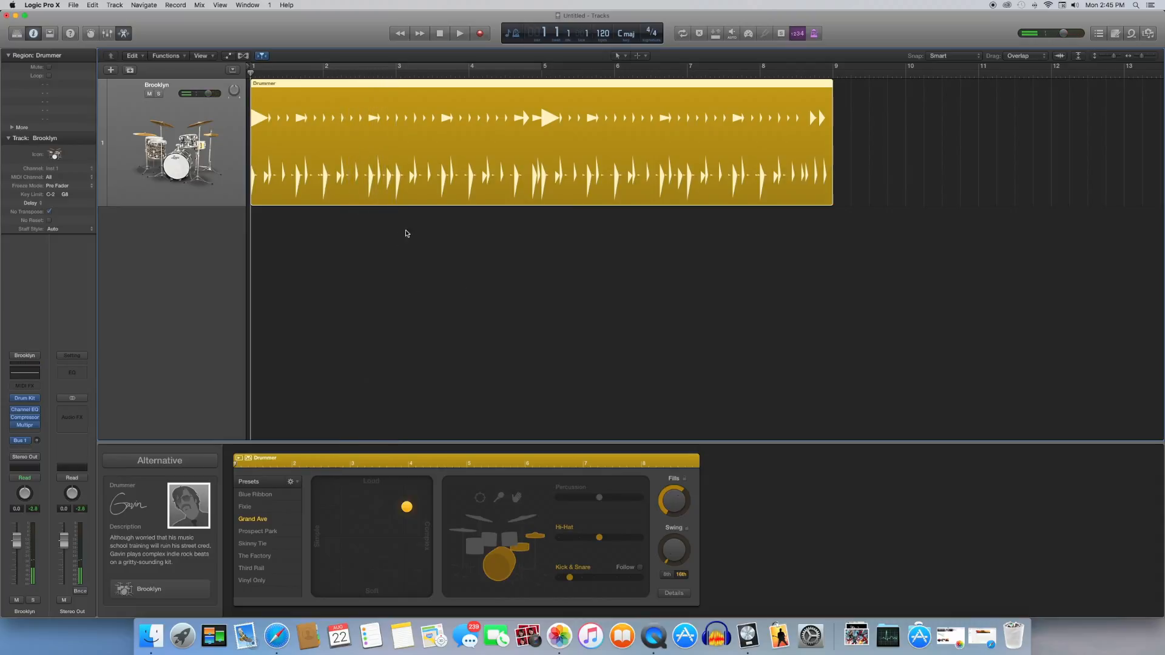
Step: Open the mixer in its own window and switch the Brooklyn channel's Drum Kit Designer to its Multi-Output version
{"action": "left_click_drag", "start_coordinate": [6, 618], "coordinate": [210, 617]}
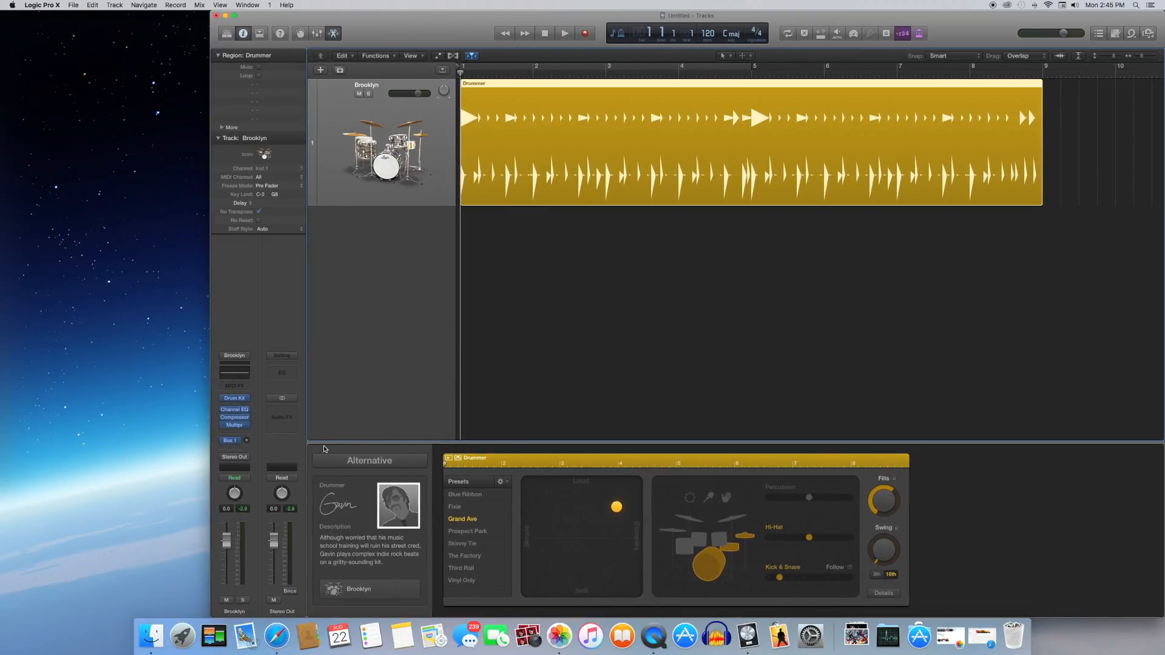
{"action": "key", "text": "super+2"}
{"action": "left_click_drag", "start_coordinate": [188, 307], "coordinate": [188, 286]}
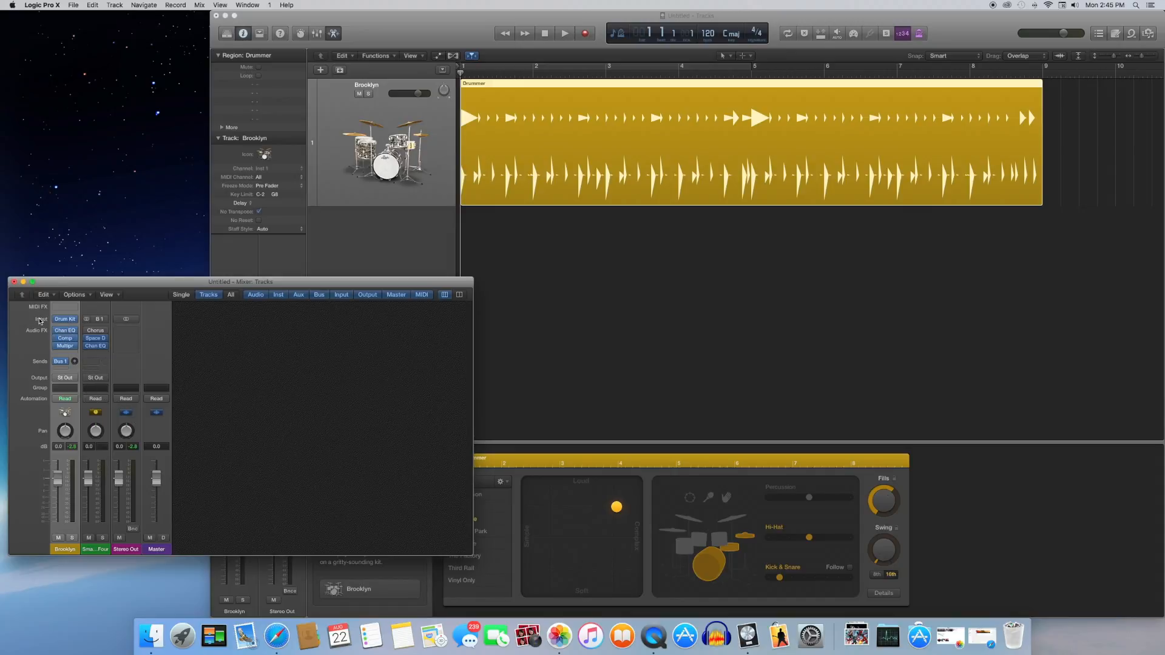
{"action": "left_click", "coordinate": [76, 322]}
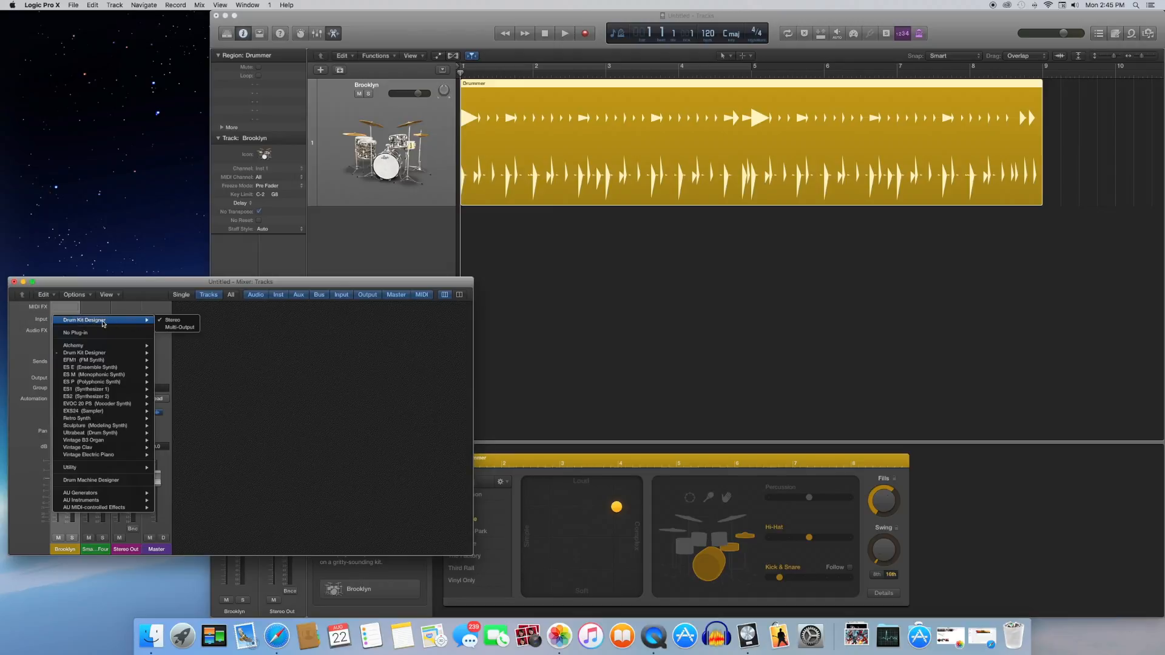
{"action": "left_click", "coordinate": [179, 329]}
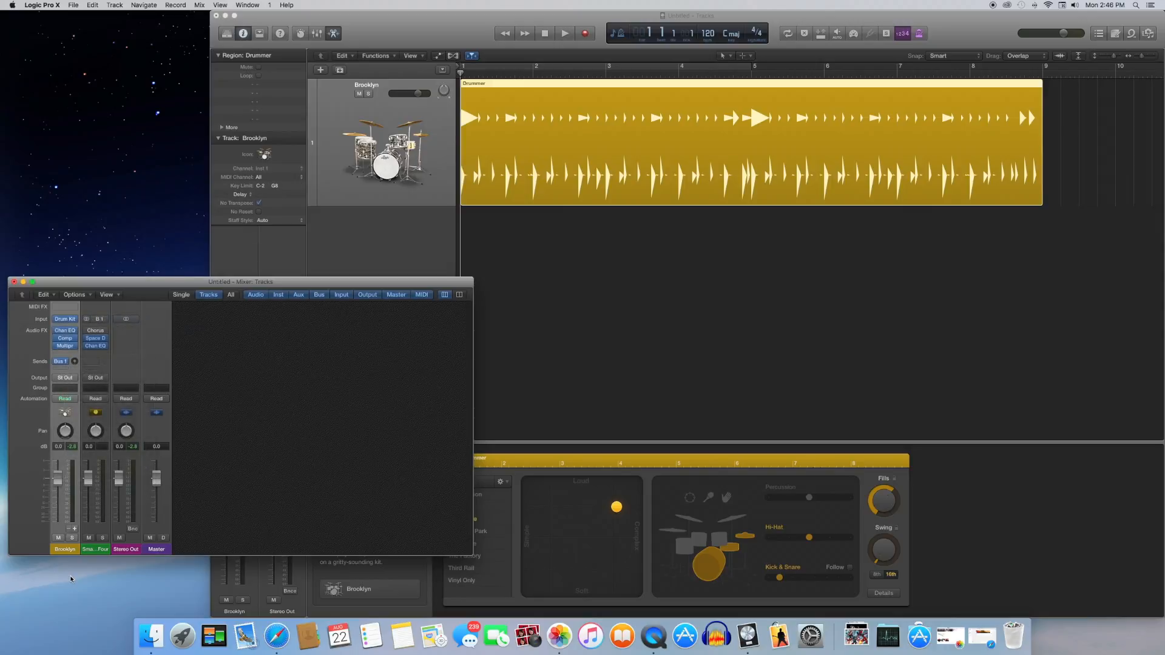
Step: Add four auxiliary output channels to the Brooklyn multi-output drum kit for its separate kit pieces
{"action": "left_click", "coordinate": [76, 530]}
{"action": "left_click", "coordinate": [75, 530]}
{"action": "left_click", "coordinate": [75, 530]}
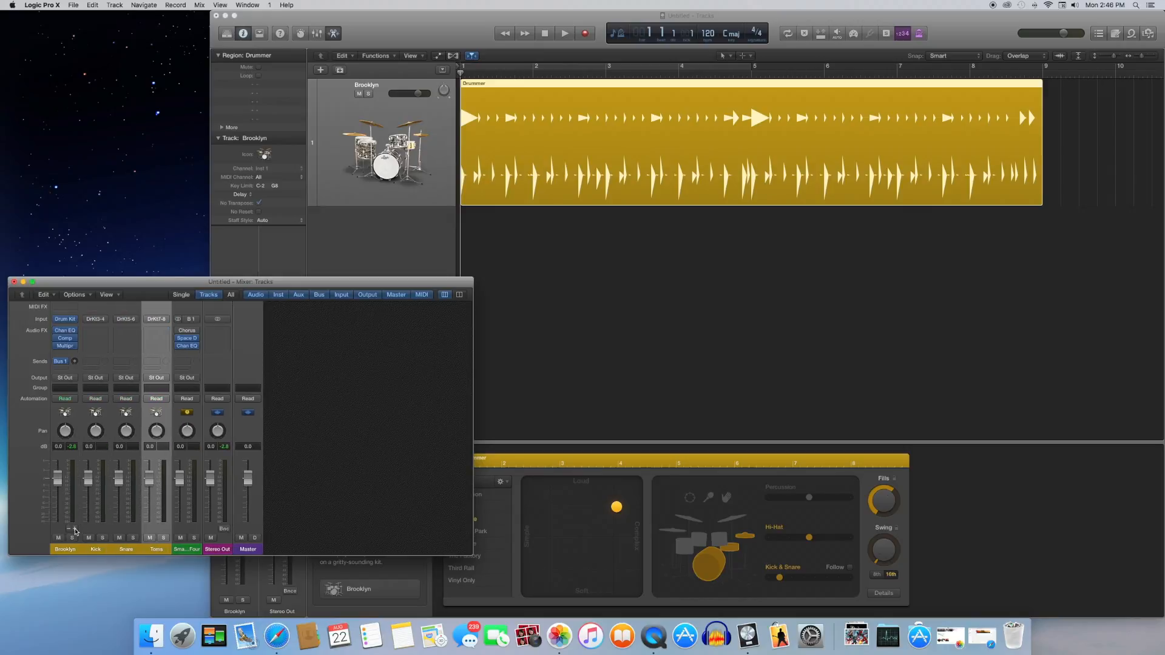
{"action": "left_click", "coordinate": [75, 529]}
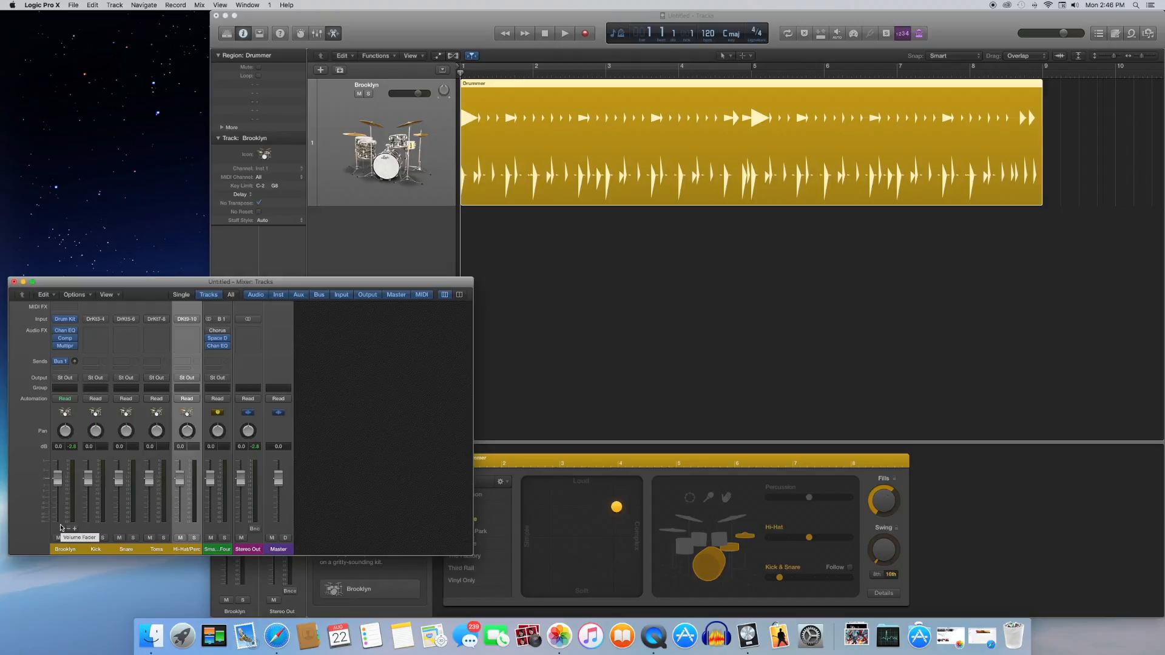
Step: Solo the Kick channel during playback to hear it alone, then unsolo it and stop playback
{"action": "left_click", "coordinate": [96, 550]}
{"action": "left_click", "coordinate": [103, 539]}
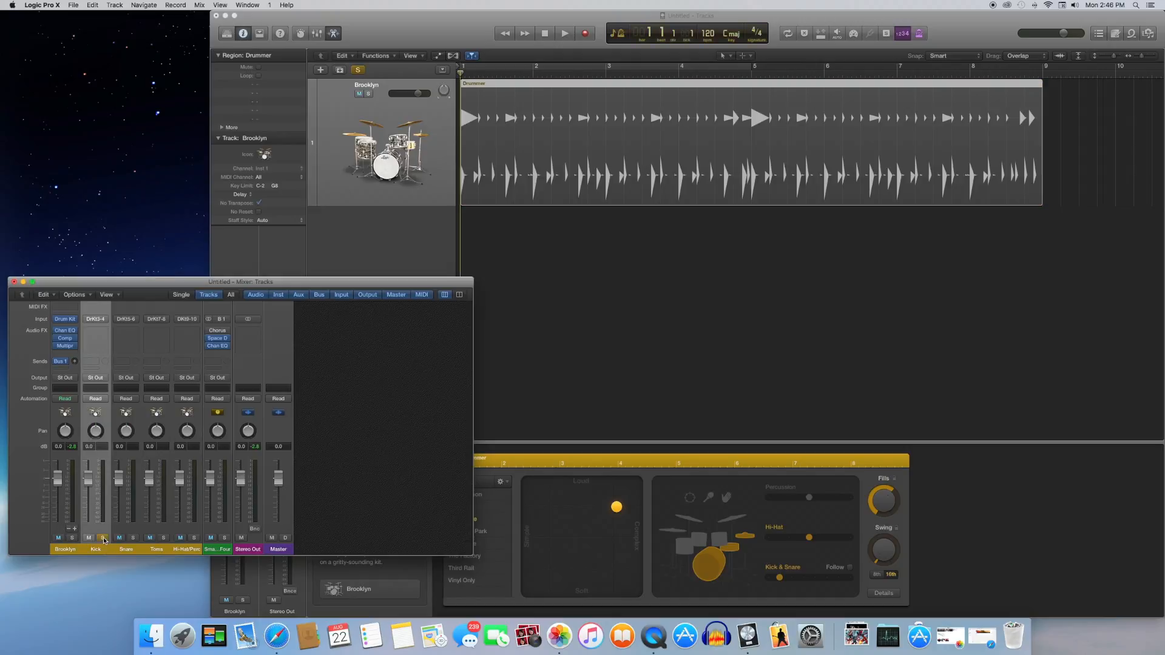
{"action": "key", "text": "space"}
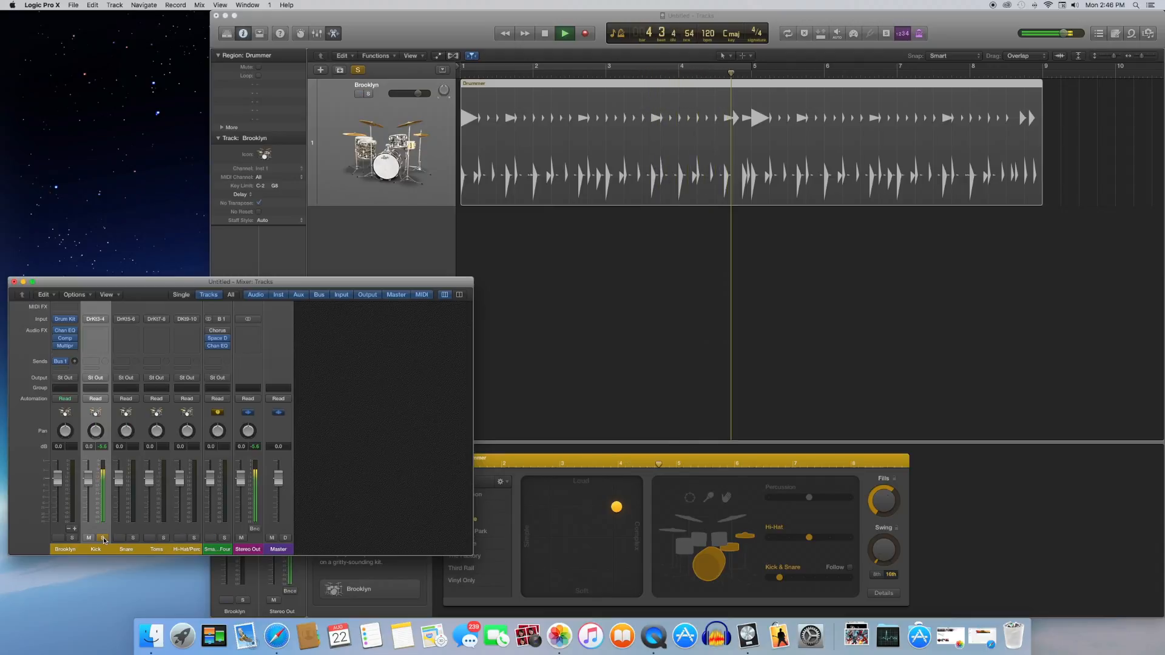
{"action": "left_click", "coordinate": [103, 539]}
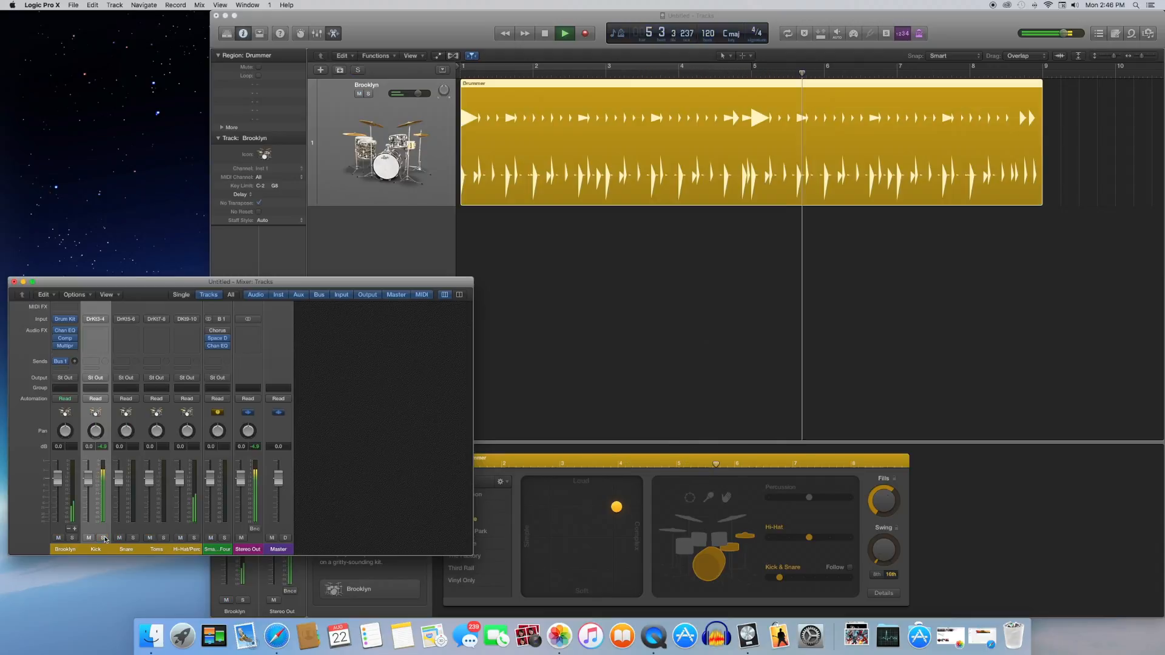
{"action": "key", "text": "space"}
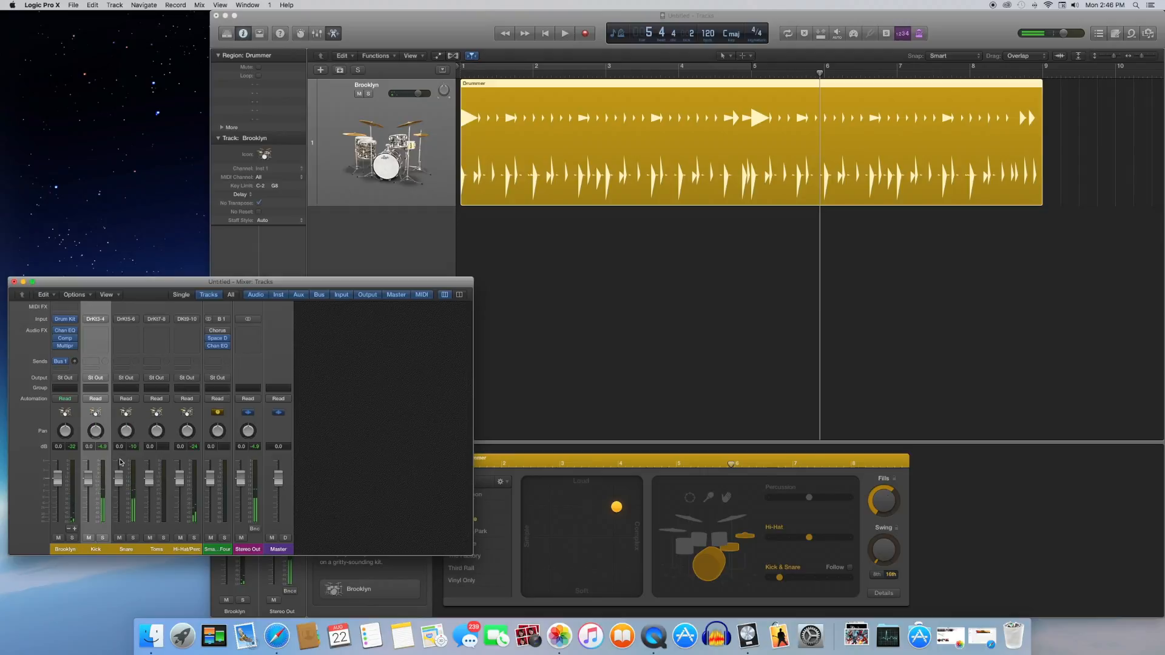
Step: Add a send to Bus 2 on the Kick channel
{"action": "left_click", "coordinate": [93, 365]}
{"action": "mouse_move", "coordinate": [103, 401]}
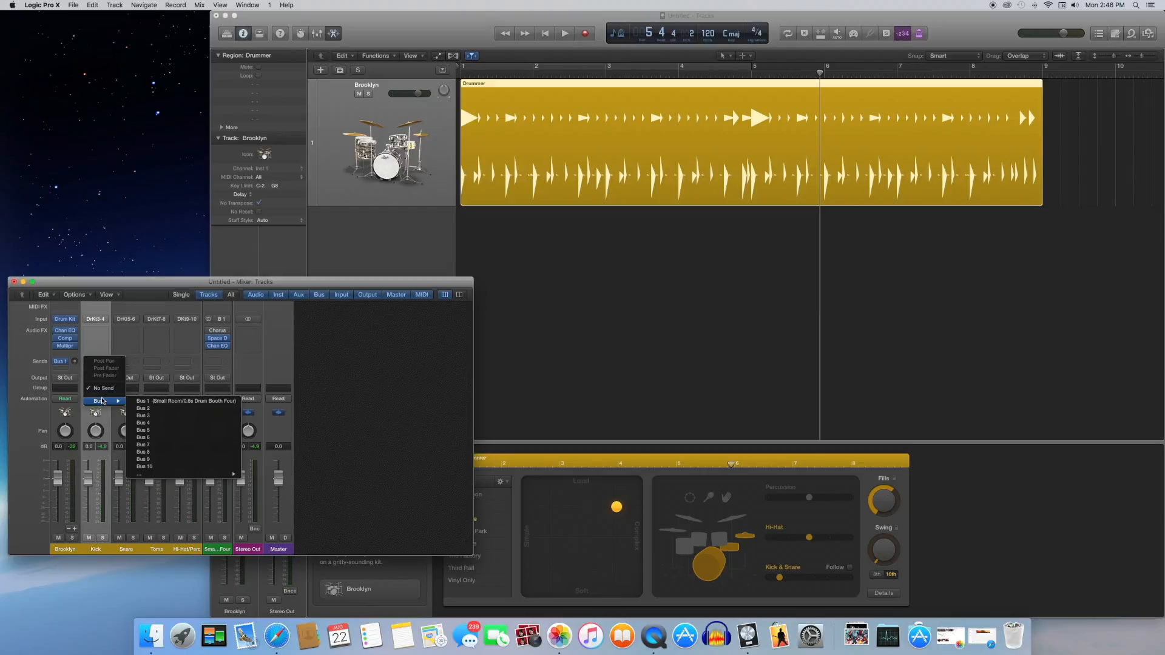
{"action": "left_click", "coordinate": [161, 413]}
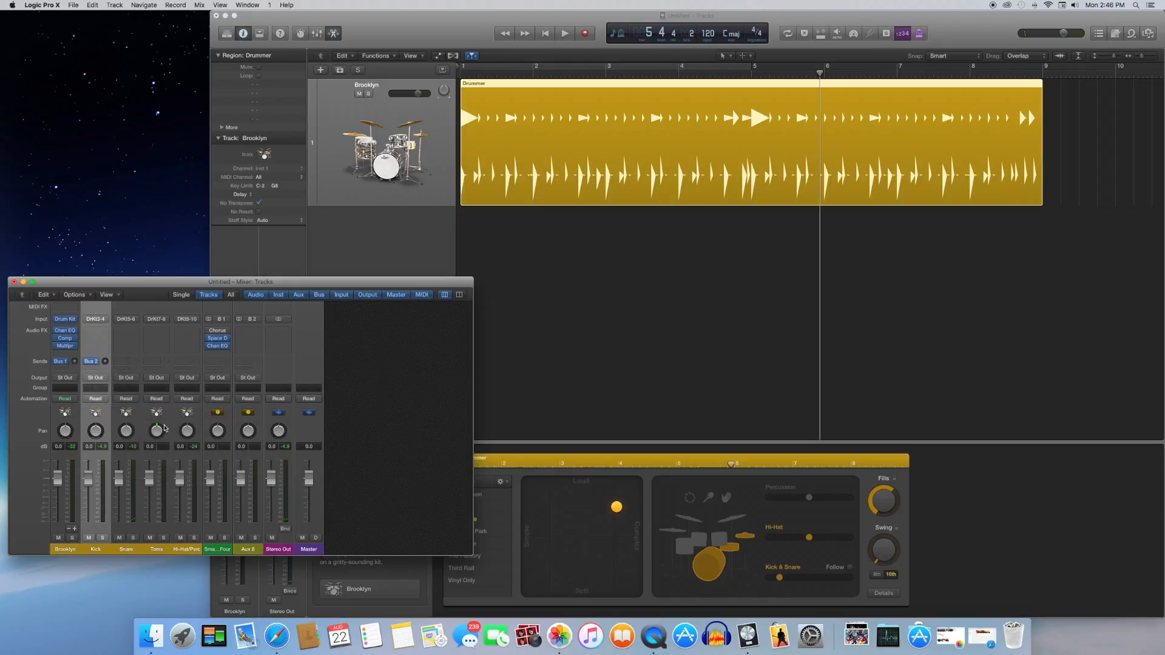
Step: Rename the new Bus 2 auxiliary channel "Kick In" and set its output to No Output
{"action": "left_click", "coordinate": [247, 550]}
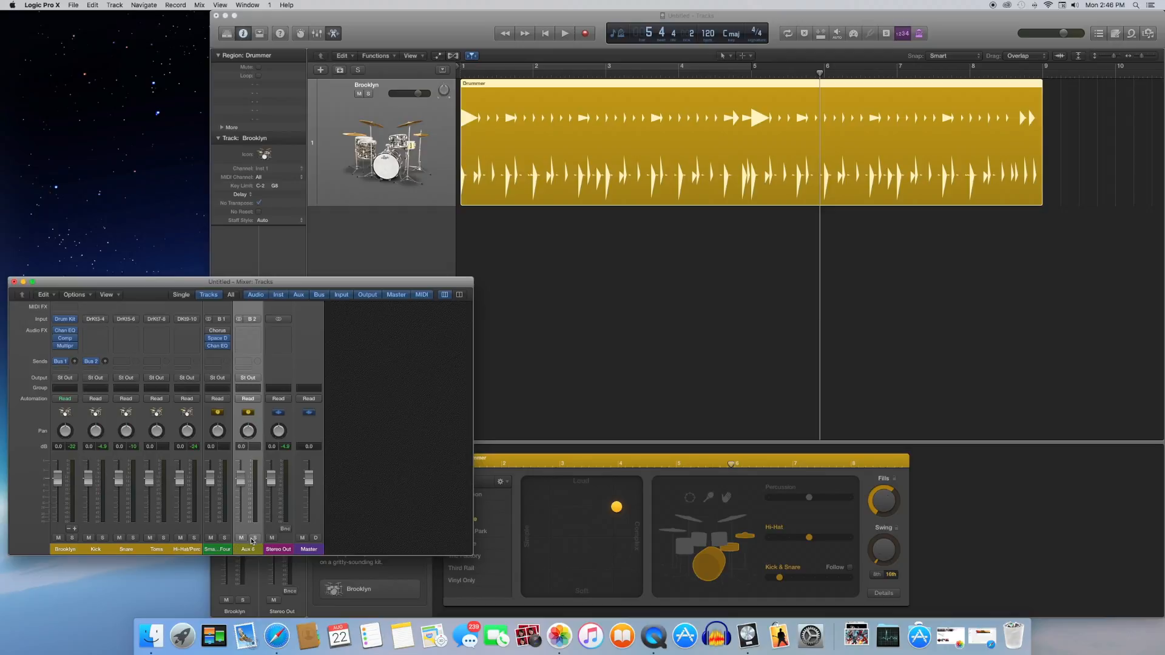
{"action": "double_click", "coordinate": [248, 550]}
{"action": "type", "text": "Kick In"}
{"action": "key", "text": "Return"}
{"action": "left_click", "coordinate": [248, 381]}
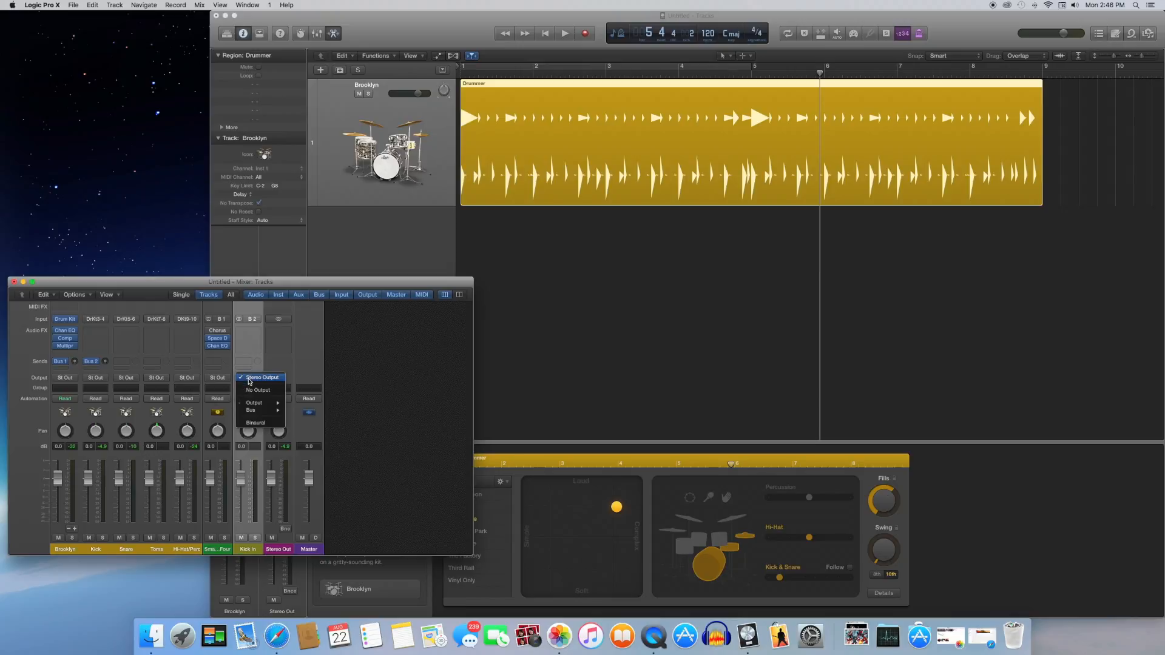
{"action": "left_click", "coordinate": [251, 391]}
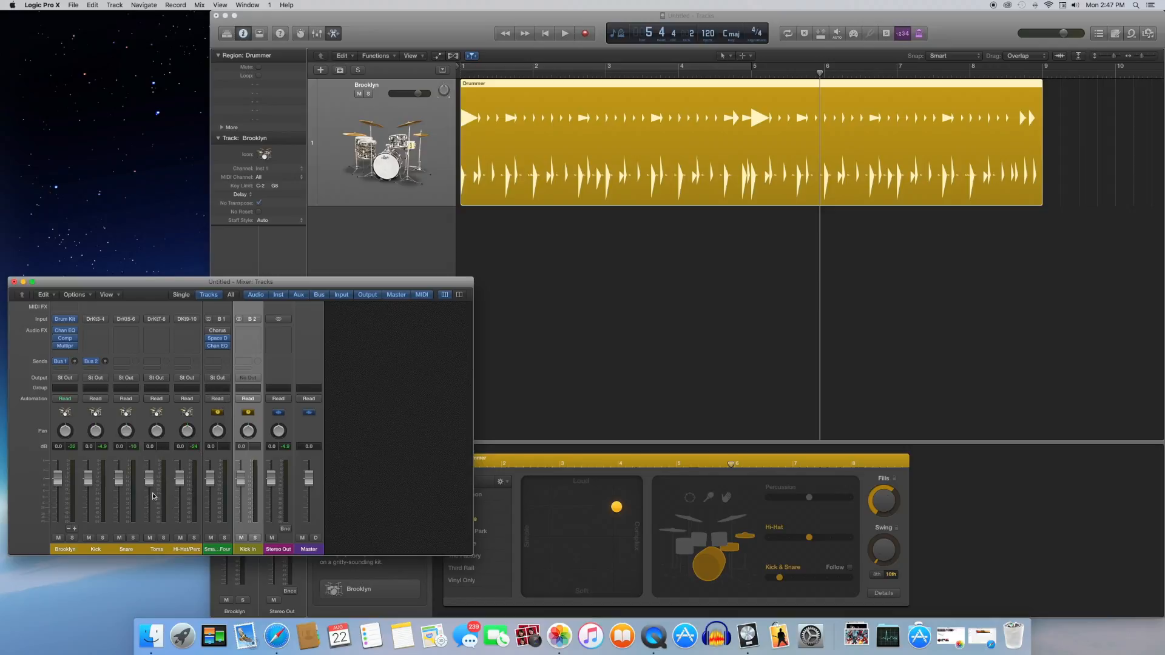
Step: Create one audio track with no input and Output 1 + 2 below the Brooklyn drum track
{"action": "left_click", "coordinate": [367, 239]}
{"action": "left_click", "coordinate": [367, 239]}
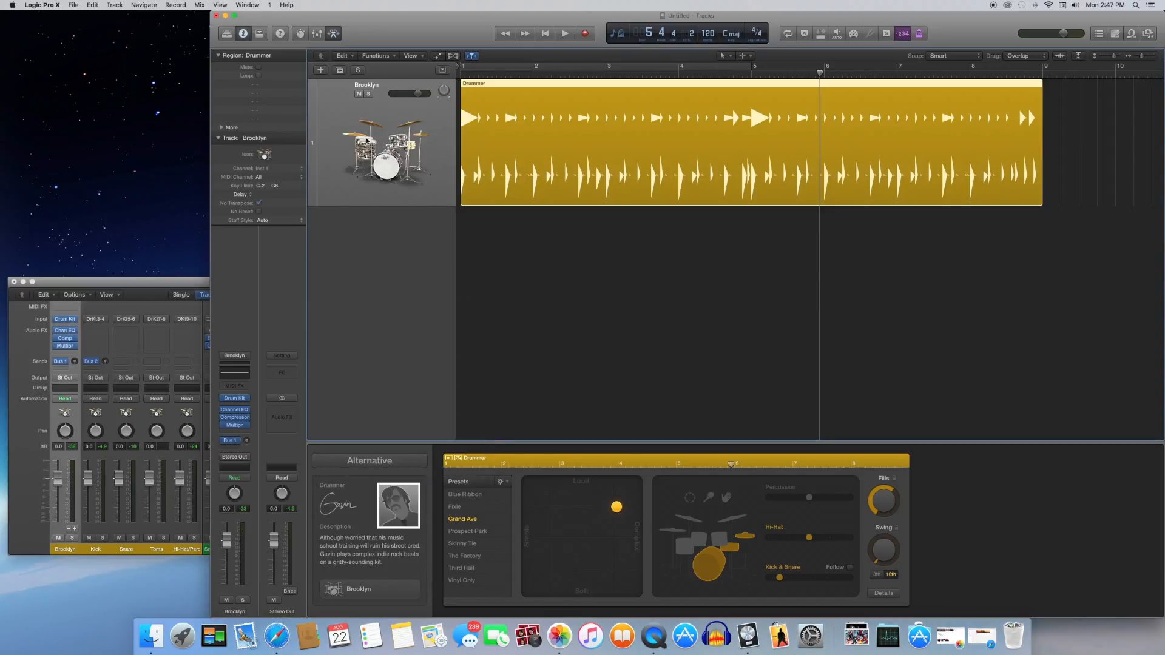
{"action": "left_click", "coordinate": [320, 70]}
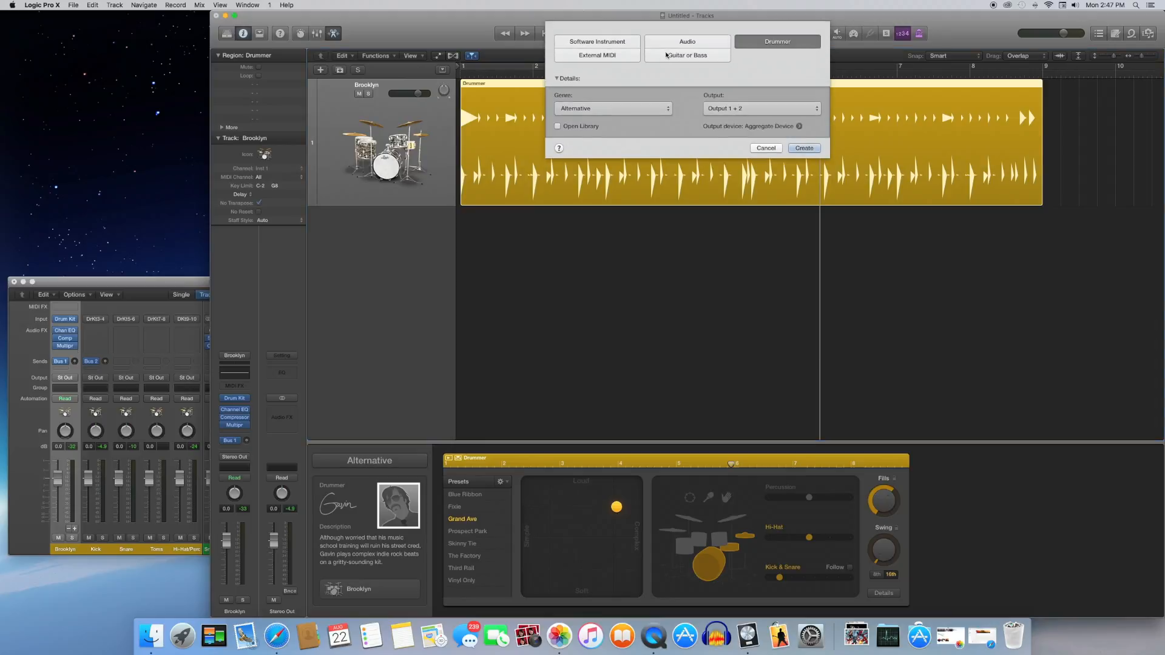
{"action": "left_click", "coordinate": [689, 41]}
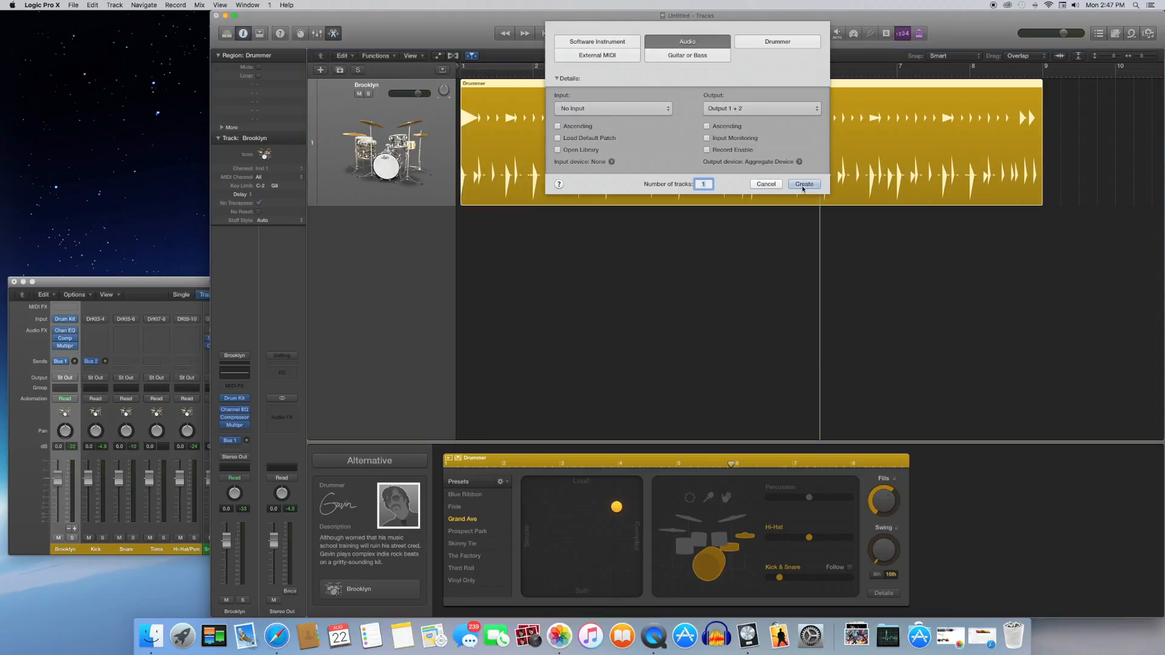
{"action": "key", "text": "Return"}
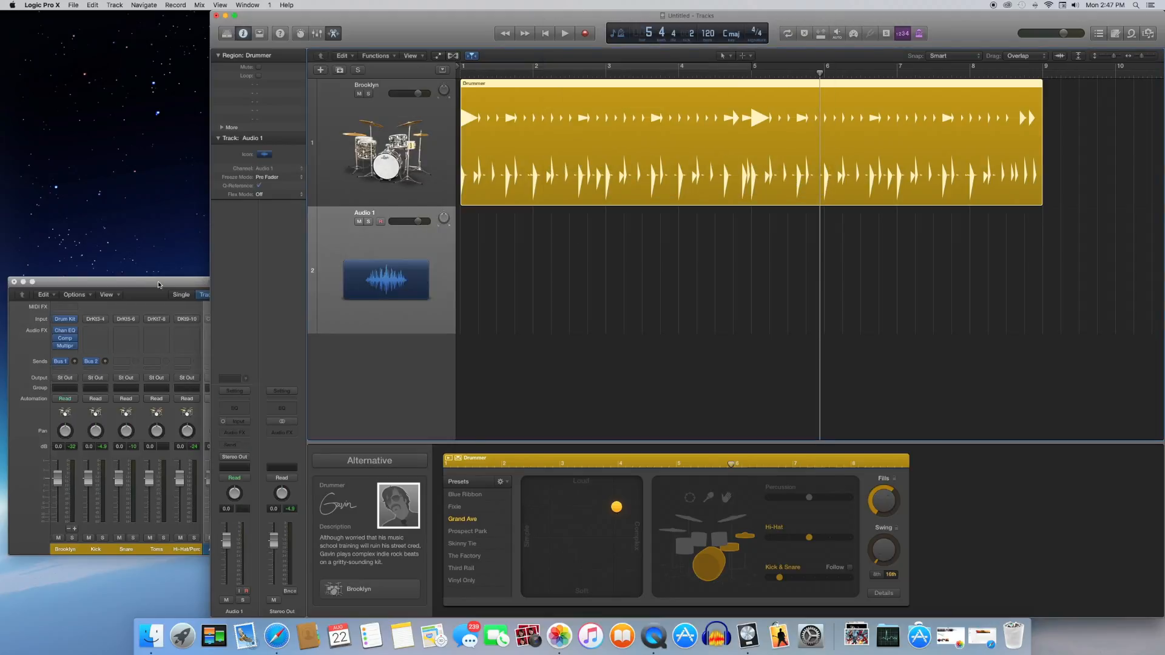
Step: Rename the new audio channel "Kick Audio" in the mixer
{"action": "left_click", "coordinate": [159, 285]}
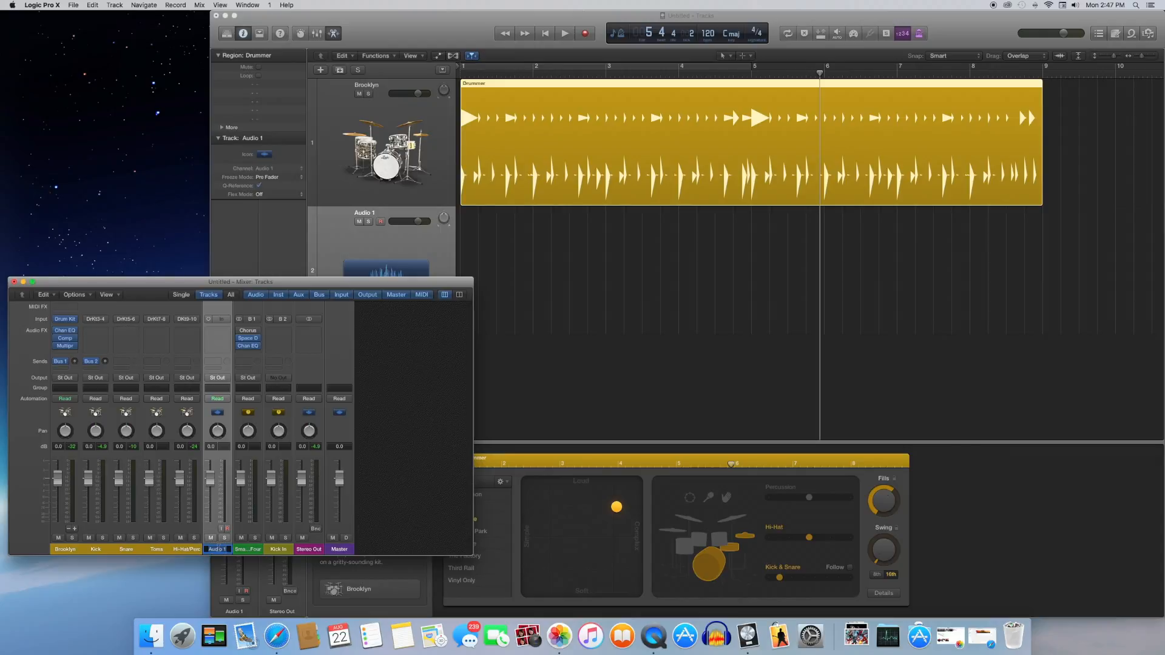
{"action": "type", "text": "Kick Audio"}
{"action": "key", "text": "Return"}
Step: Set the input of the Kick Audio channel to Bus 2
{"action": "left_click", "coordinate": [221, 319]}
{"action": "mouse_move", "coordinate": [224, 332]}
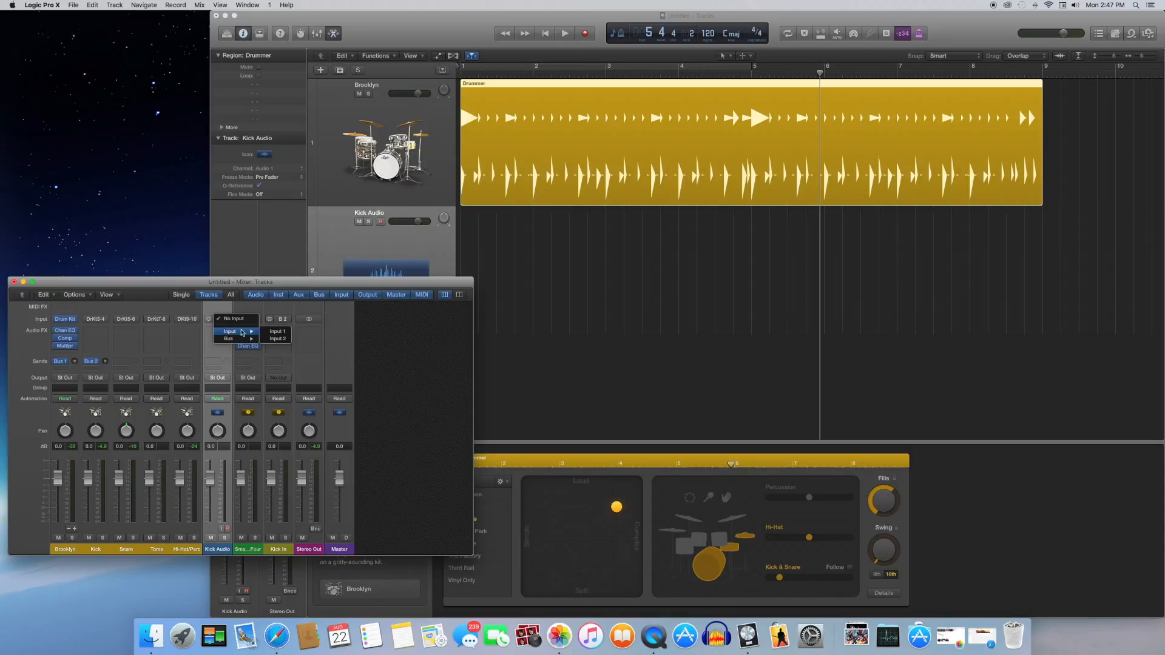
{"action": "left_click", "coordinate": [277, 339]}
{"action": "left_click", "coordinate": [221, 319]}
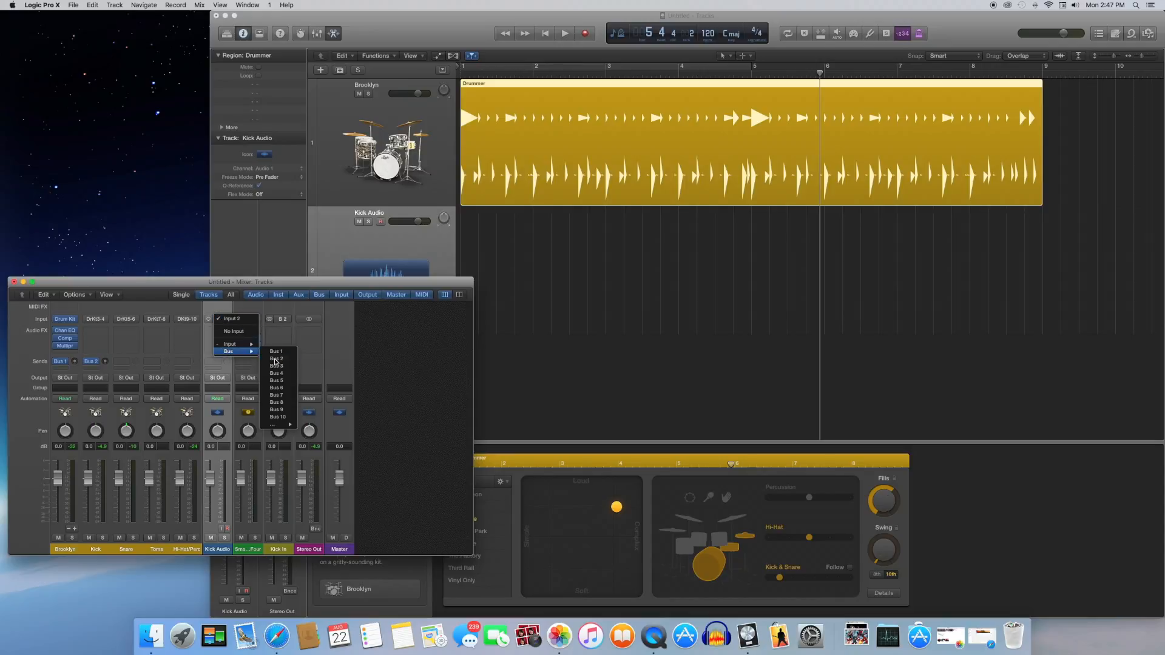
{"action": "left_click", "coordinate": [274, 359]}
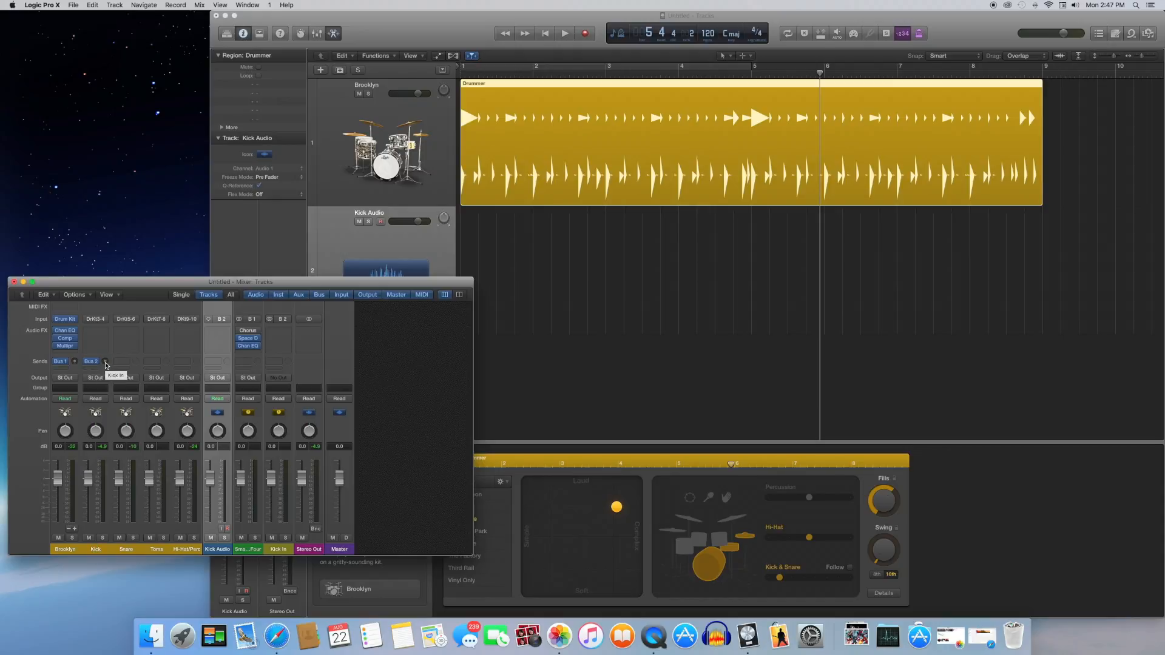
Step: Raise the Kick channel's Bus 2 send level during playback, and restart from the beginning with cycle mode on
{"action": "key", "text": "space"}
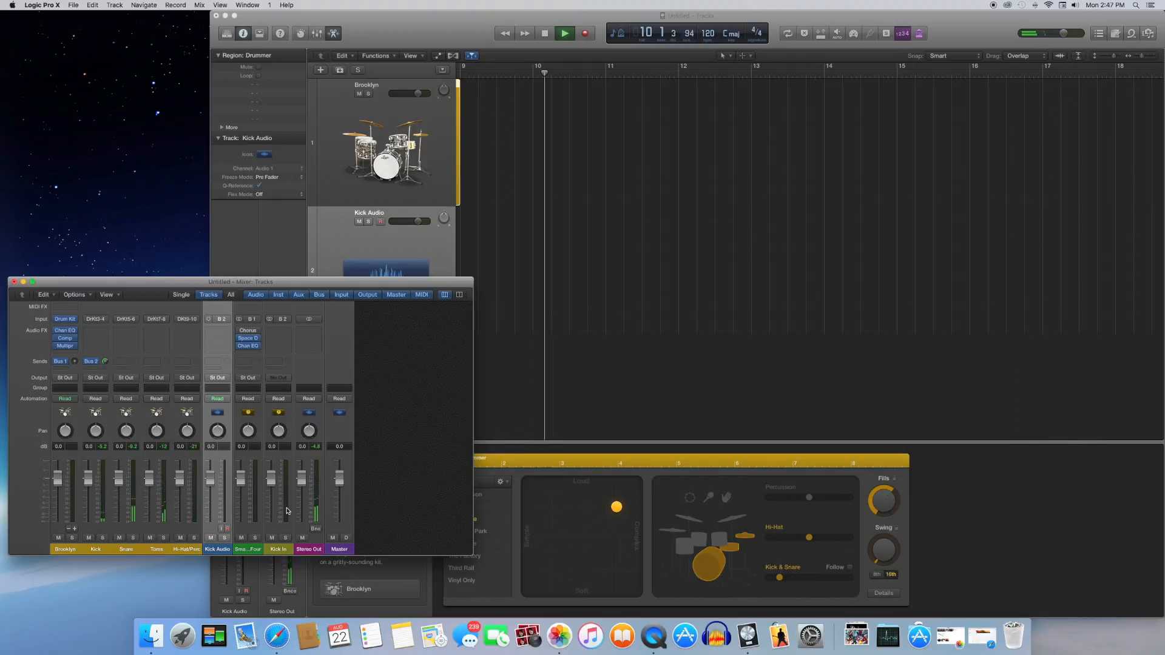
{"action": "key", "text": "Return"}
{"action": "key", "text": "space"}
{"action": "key", "text": "c"}
{"action": "key", "text": "space"}
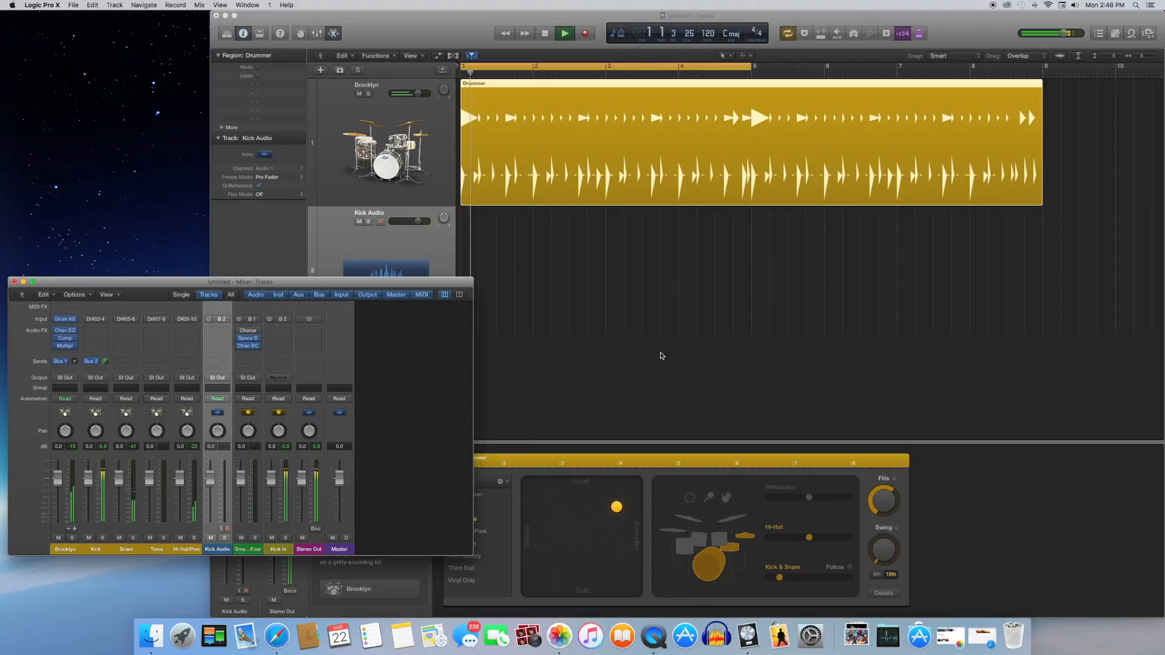
Step: Set the cycle locators to the full length of the Drummer region with Set Locators
{"action": "left_click", "coordinate": [670, 252]}
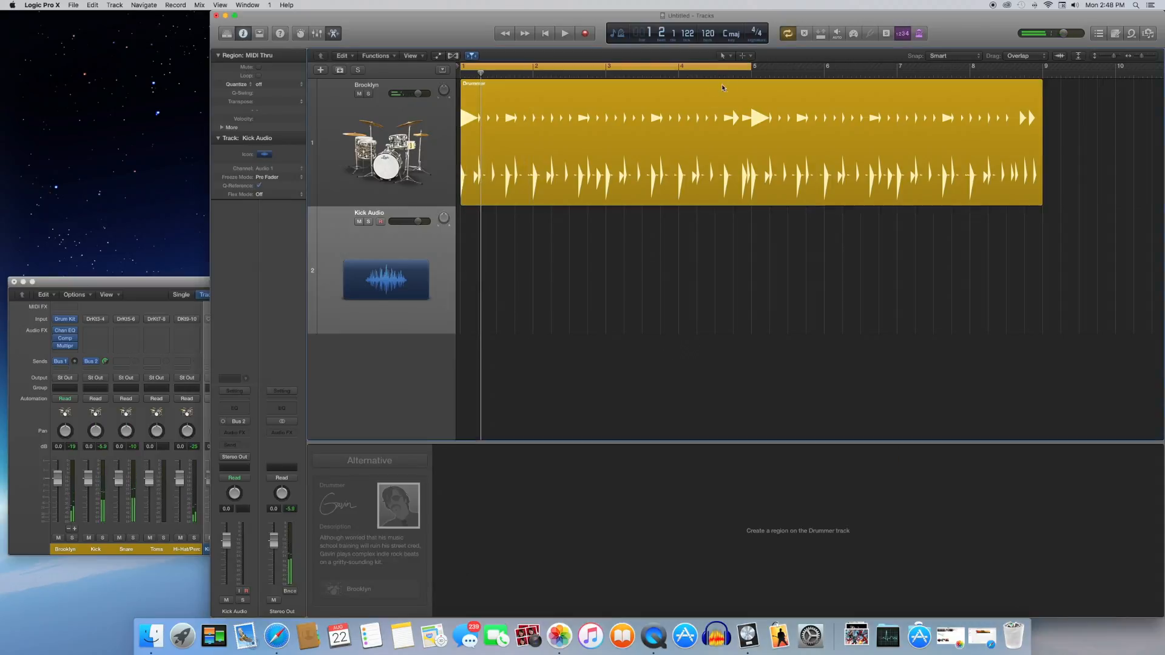
{"action": "left_click", "coordinate": [723, 87]}
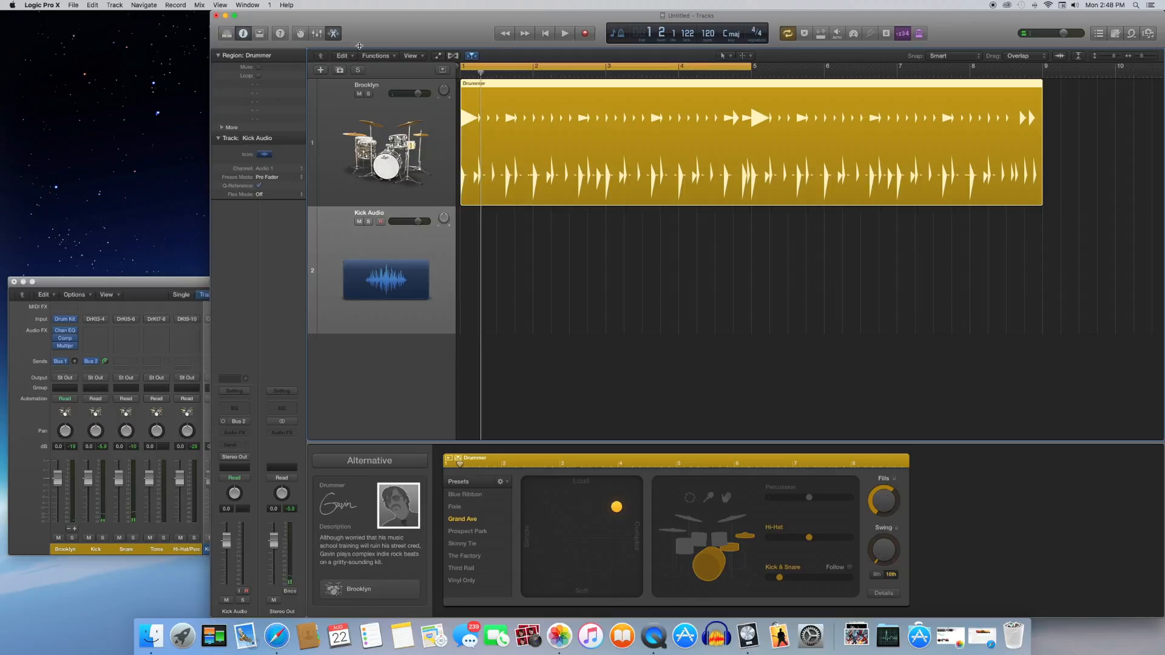
{"action": "left_click", "coordinate": [260, 34]}
{"action": "left_click", "coordinate": [1092, 59]}
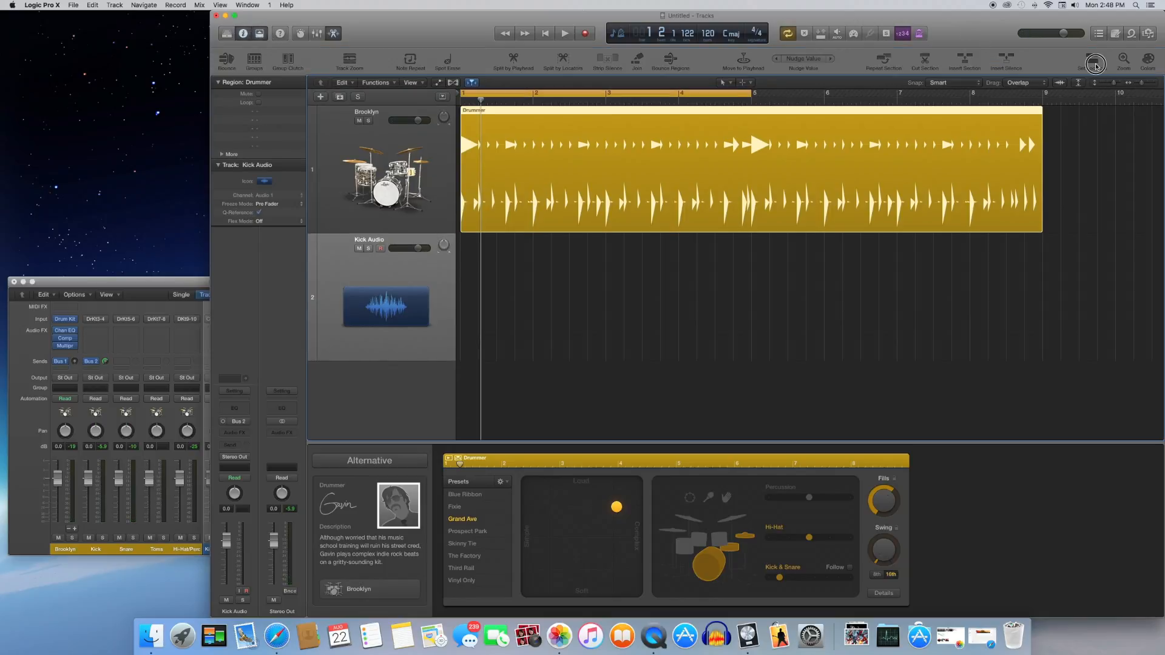
Step: Play the looped drum region and check the Kick In channel's signal level in the mixer
{"action": "key", "text": "space"}
{"action": "left_click", "coordinate": [151, 315]}
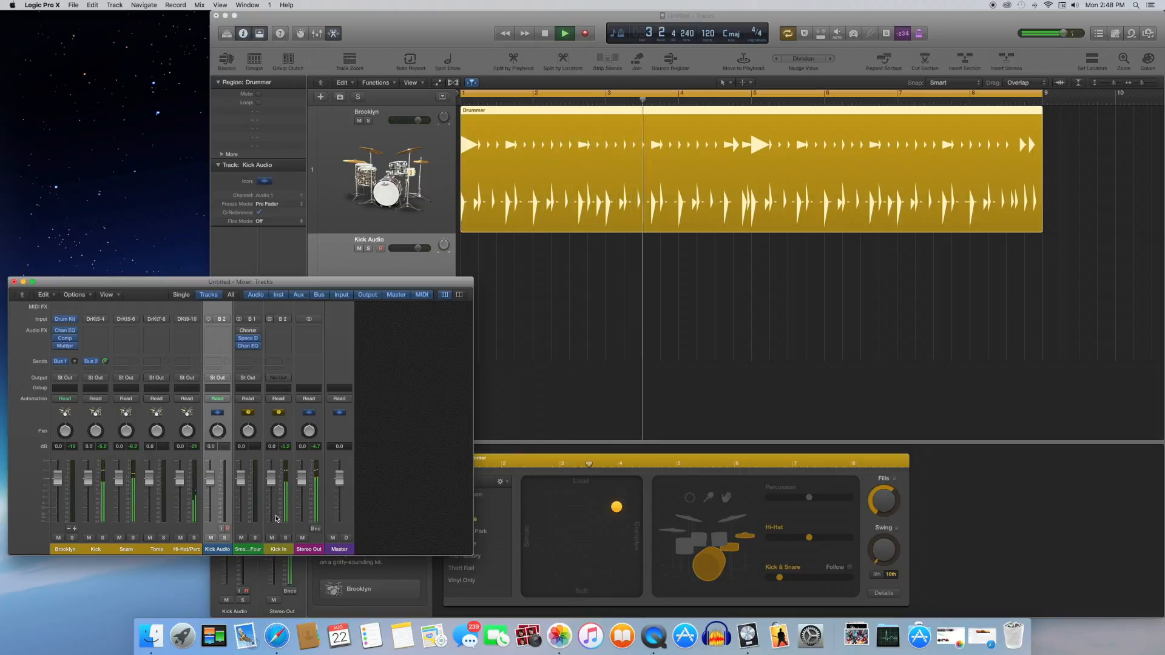
{"action": "key", "text": "space"}
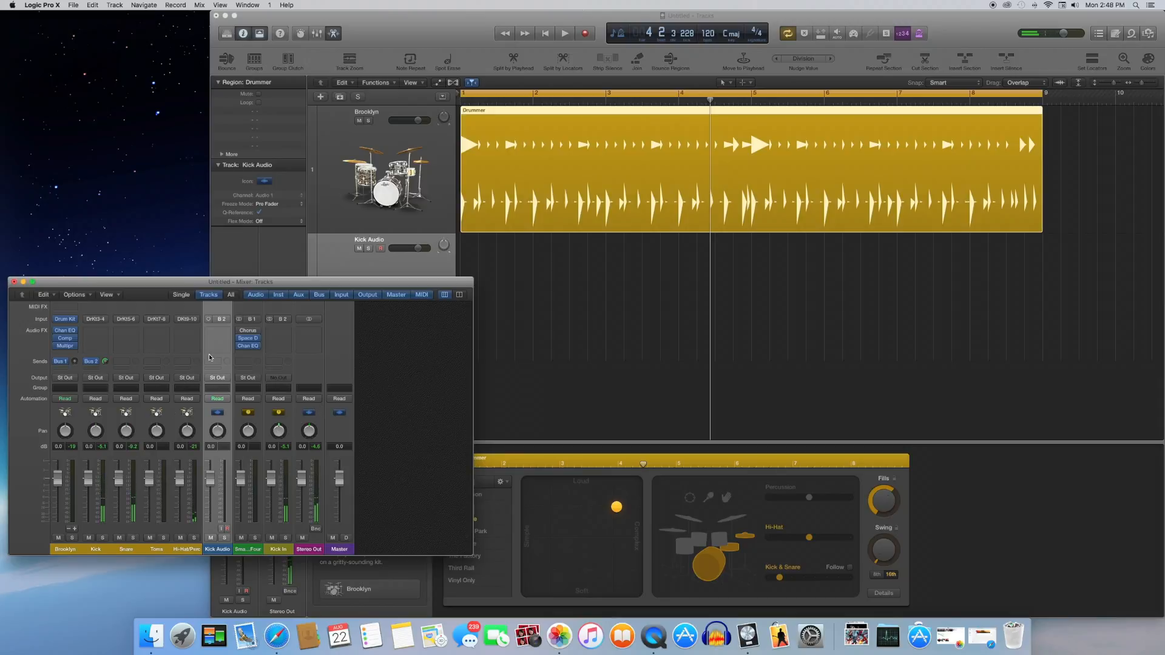
Step: Turn off cycle mode and record the kick onto the Kick Audio track from bar 1 to just past the Drummer region's end
{"action": "left_click", "coordinate": [381, 265]}
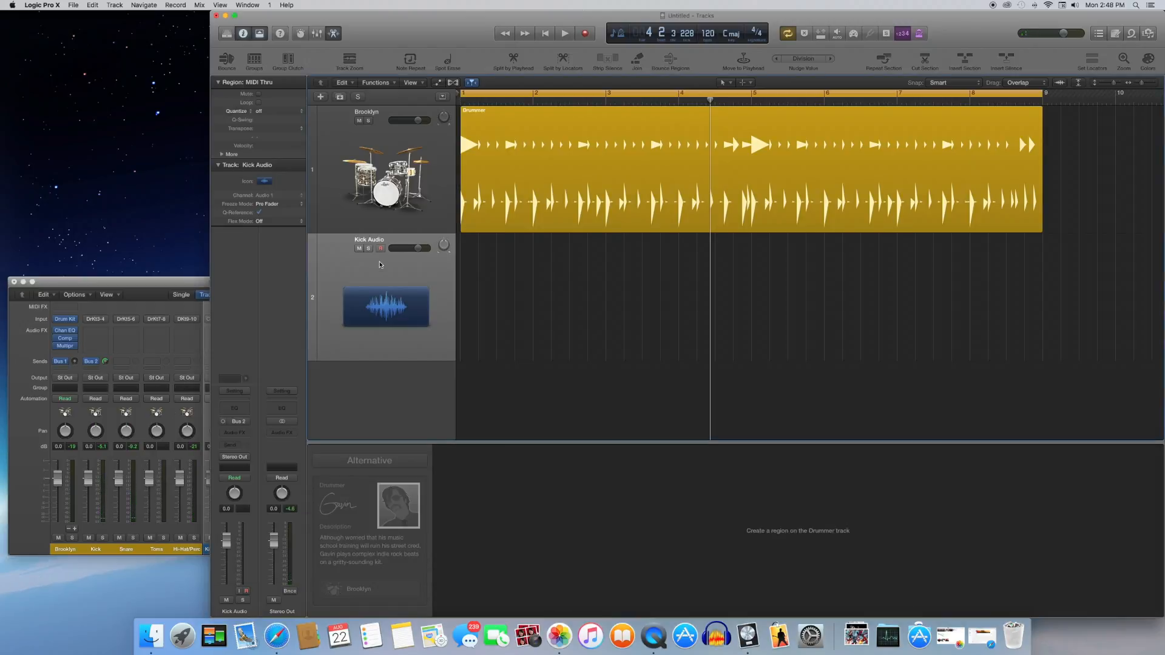
{"action": "key", "text": "Return"}
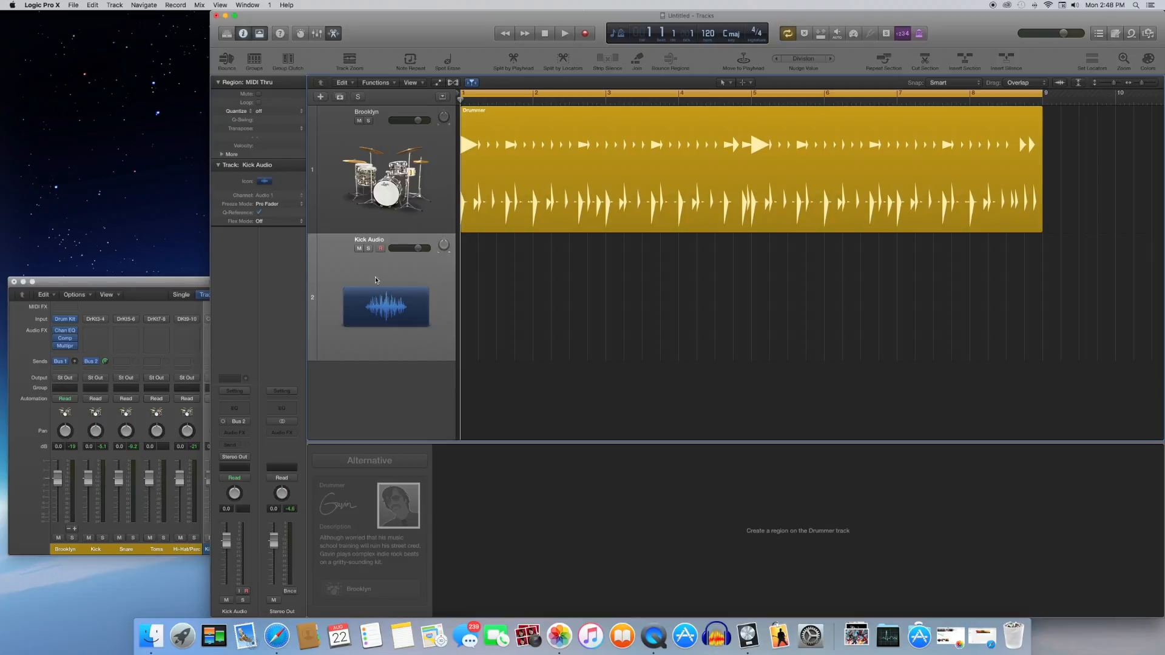
{"action": "left_click", "coordinate": [787, 34]}
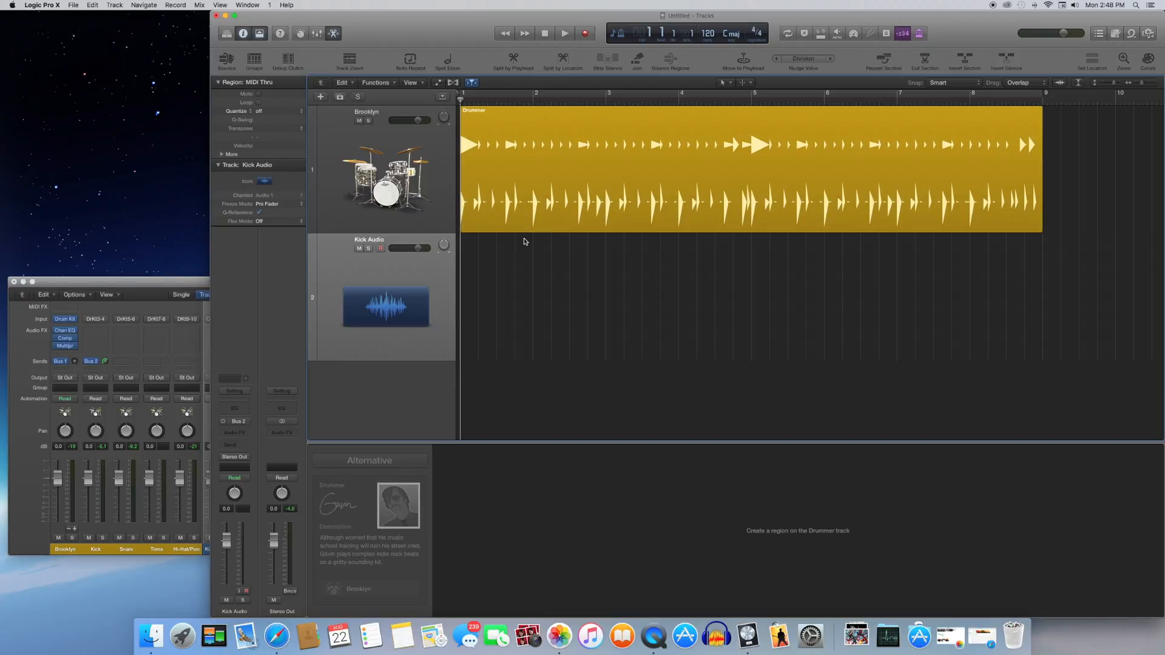
{"action": "scroll", "coordinate": [444, 291], "scroll_direction": "right", "scroll_amount": 1}
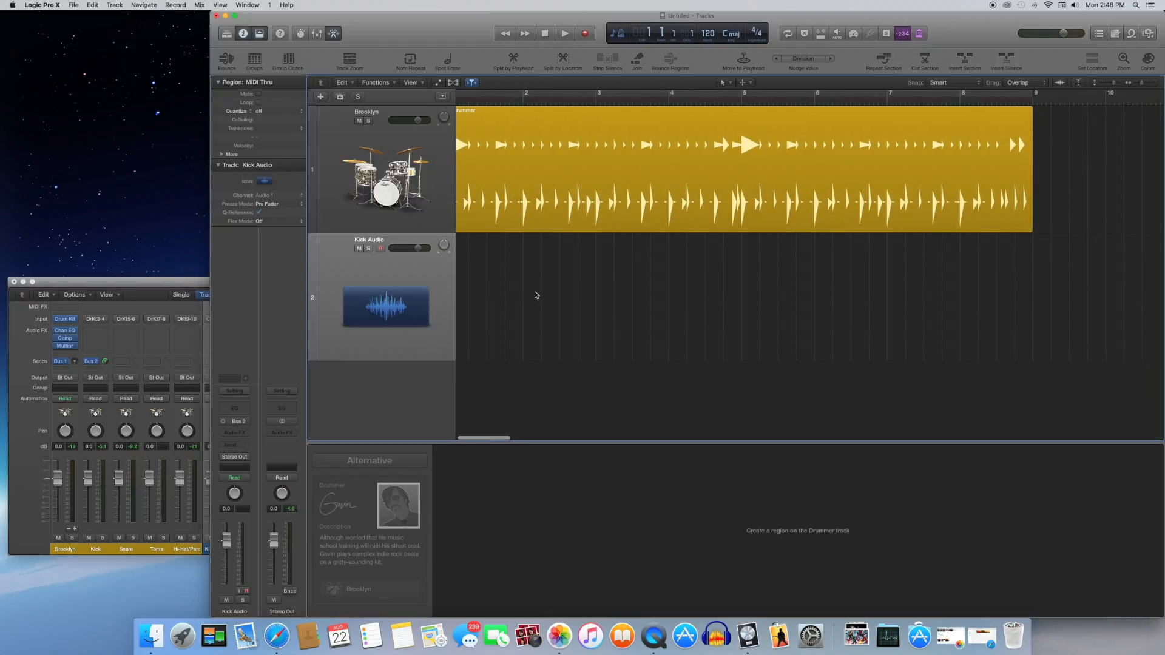
{"action": "scroll", "coordinate": [577, 292], "scroll_direction": "left", "scroll_amount": 2}
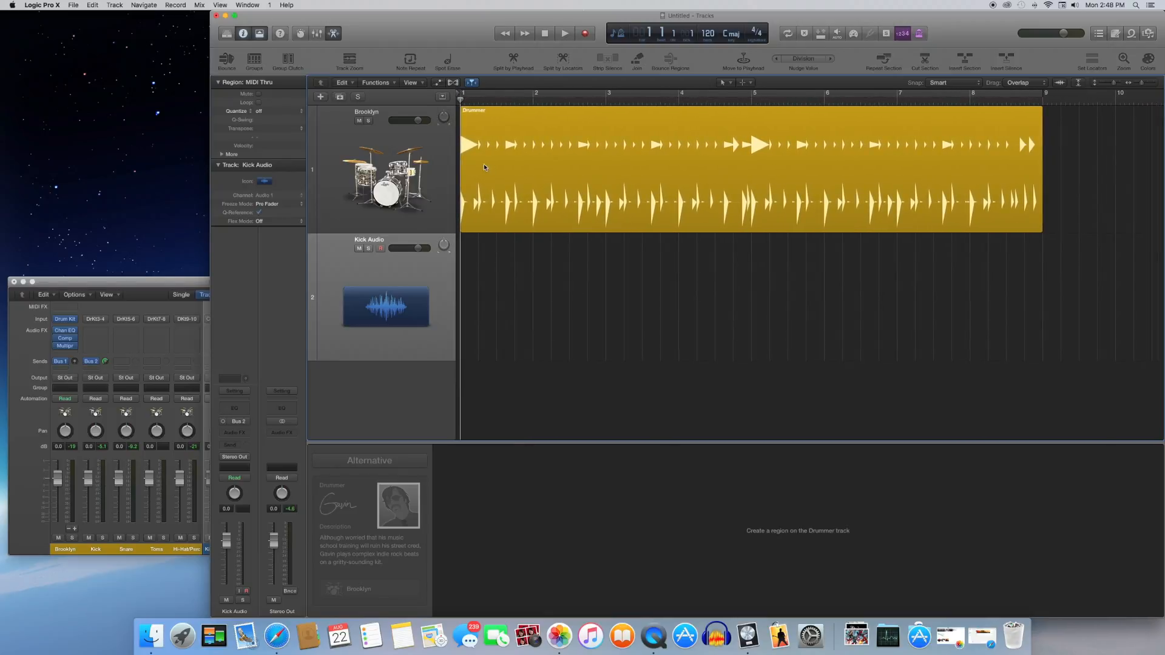
{"action": "left_click", "coordinate": [586, 34]}
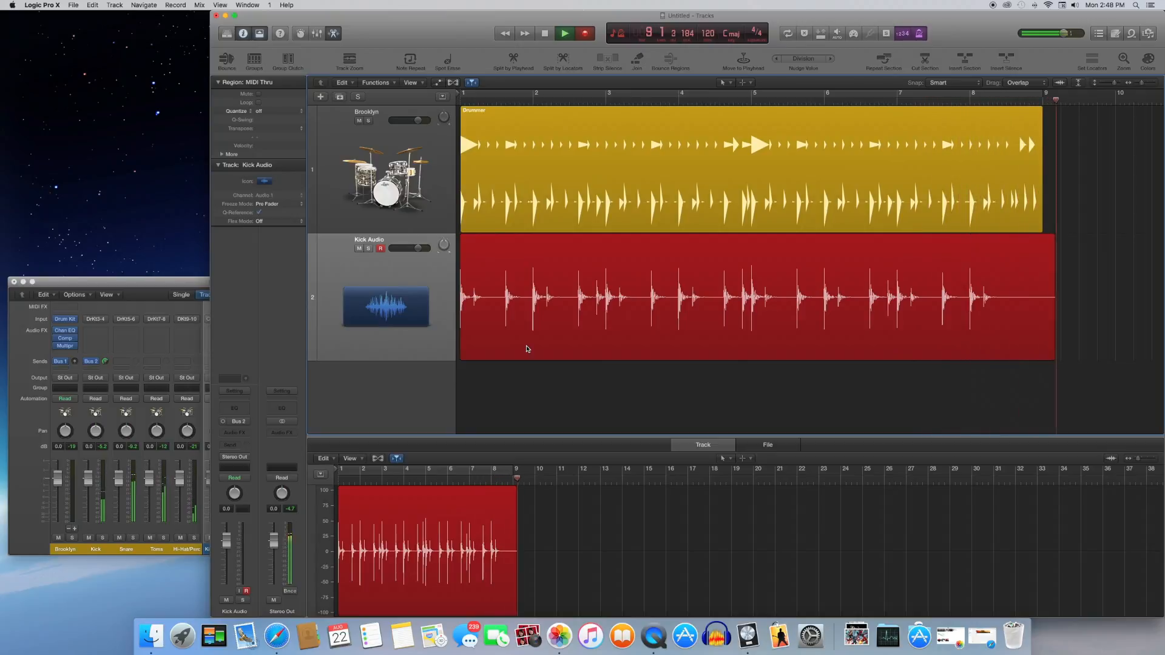
{"action": "key", "text": "space"}
{"action": "key", "text": "Return"}
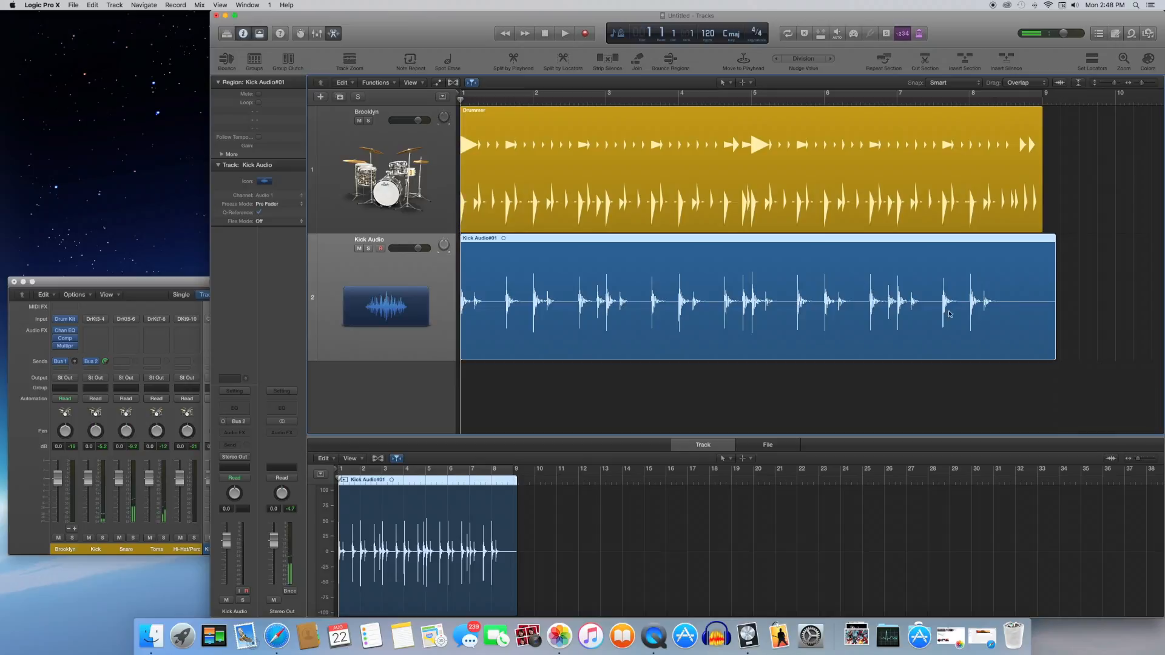
Step: Trim the end of the recorded Kick Audio region to bar 9 to match the Drummer region
{"action": "left_click_drag", "start_coordinate": [1055, 355], "coordinate": [1037, 356]}
{"action": "scroll", "coordinate": [538, 381], "scroll_direction": "left", "scroll_amount": 1}
{"action": "left_click", "coordinate": [407, 345]}
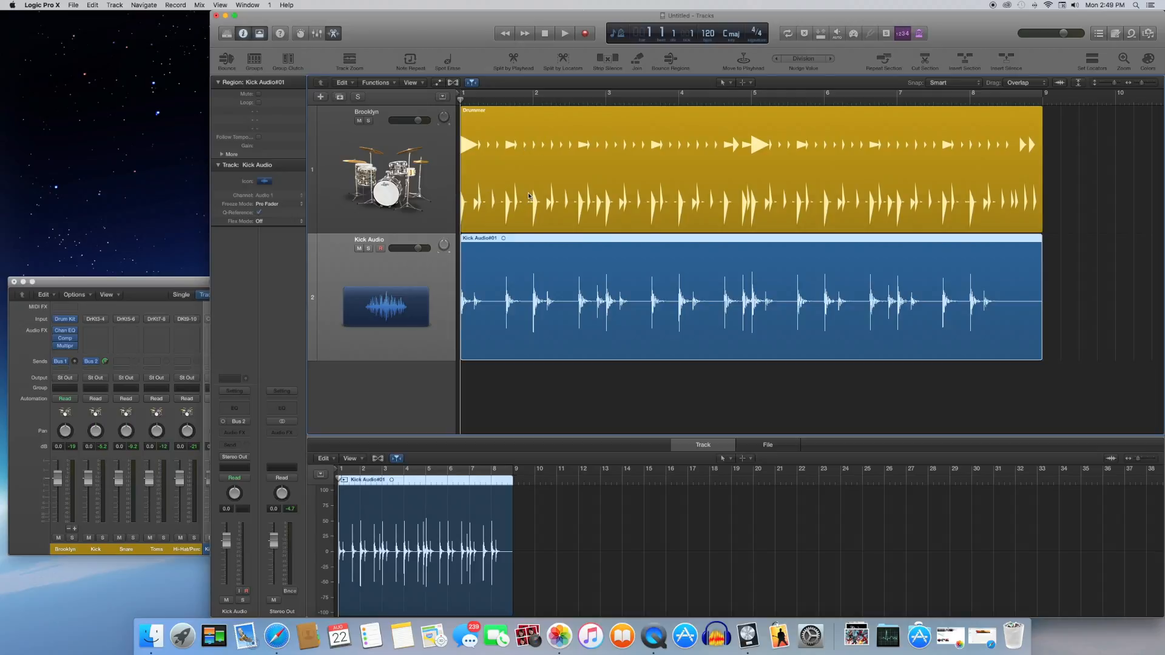
Step: Solo the Kick Audio track, listen to the recording, and return the playhead to the beginning
{"action": "left_click", "coordinate": [369, 249]}
{"action": "key", "text": "space"}
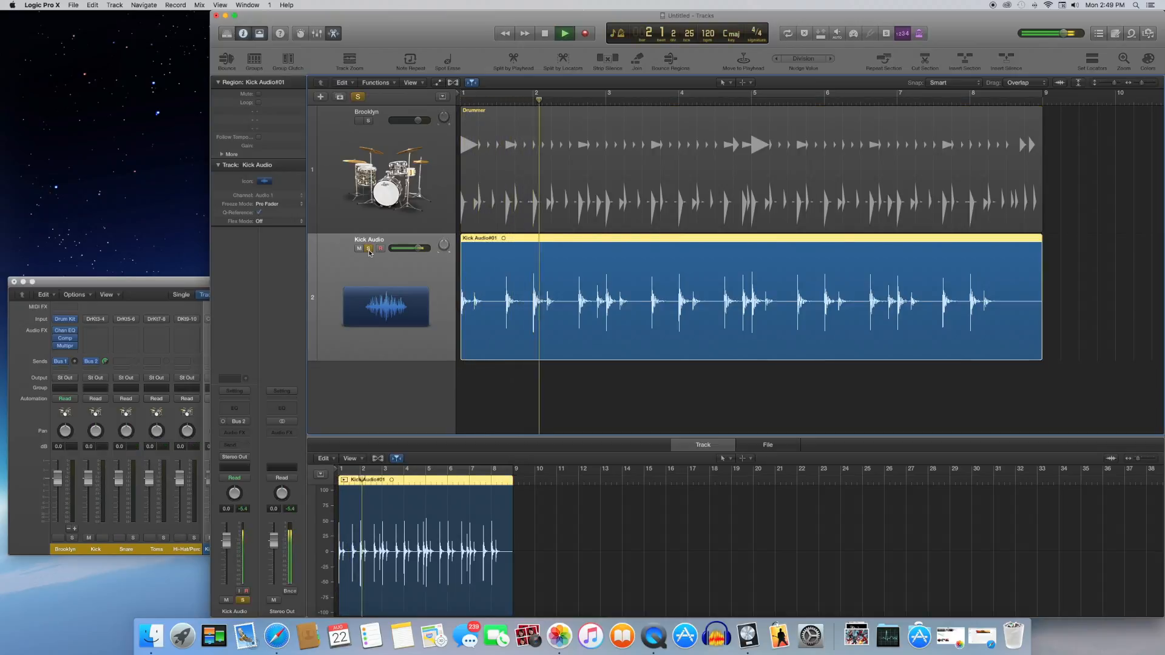
{"action": "key", "text": "space"}
{"action": "key", "text": "Return"}
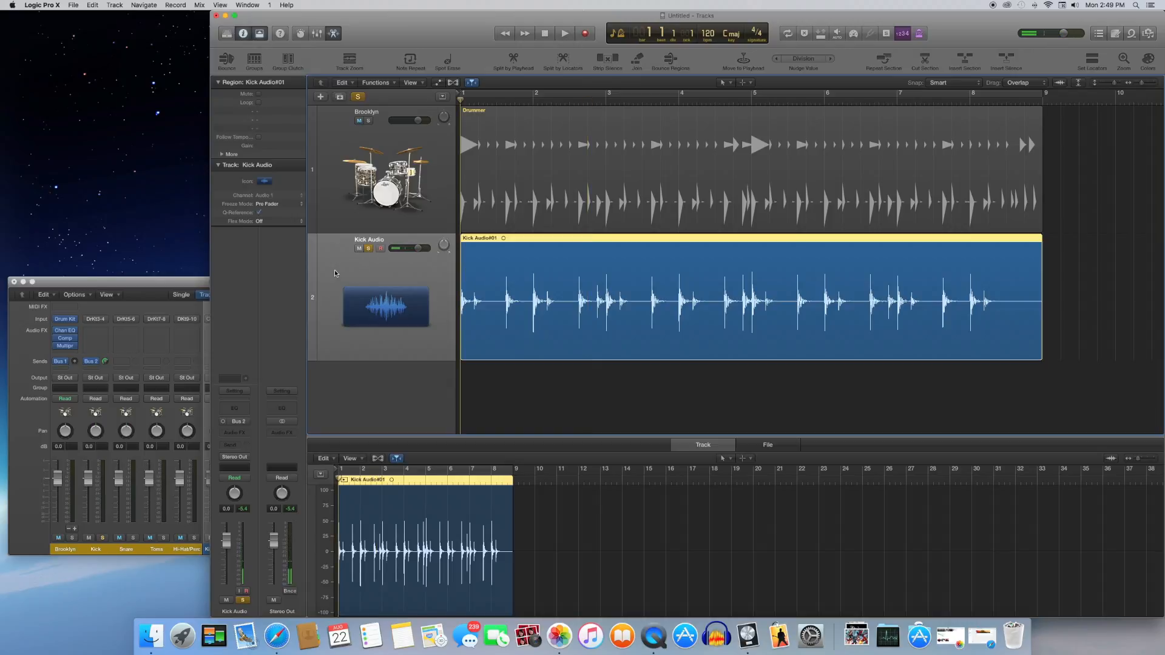
{"action": "left_click", "coordinate": [115, 5]}
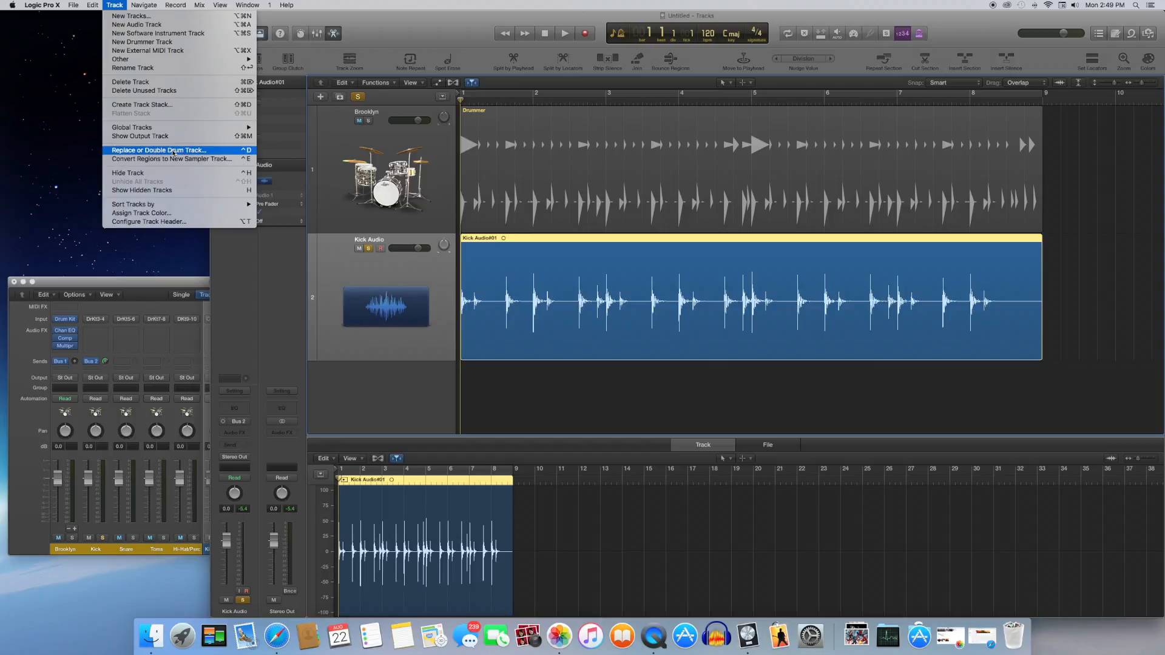
{"action": "left_click", "coordinate": [391, 272]}
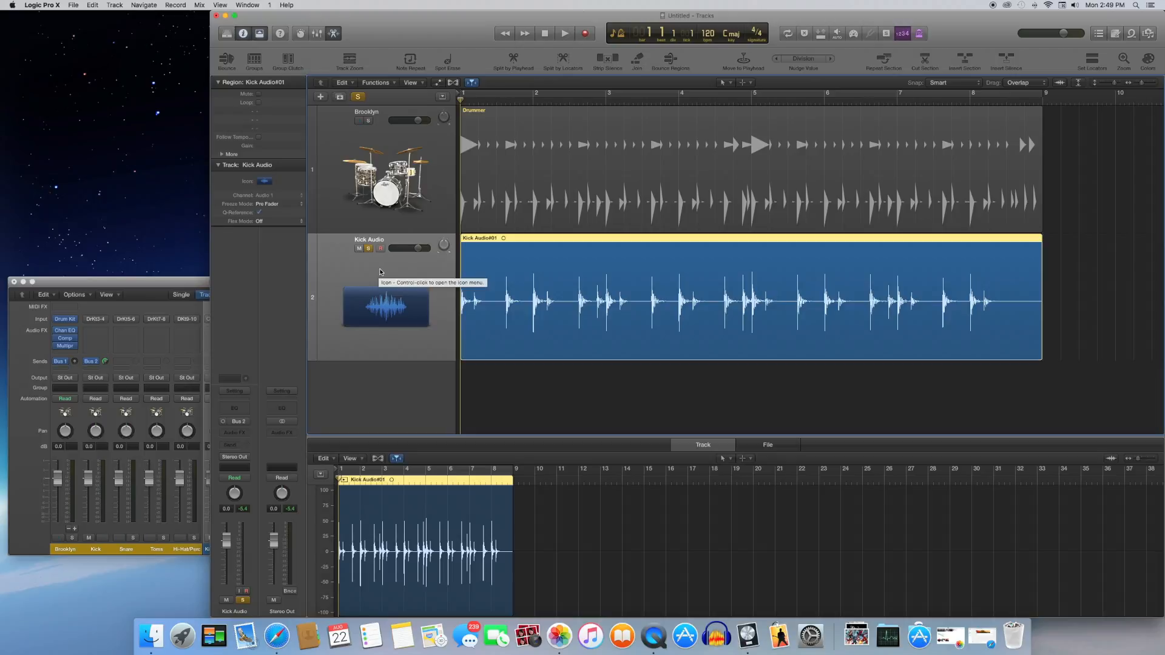
{"action": "left_click", "coordinate": [350, 208]}
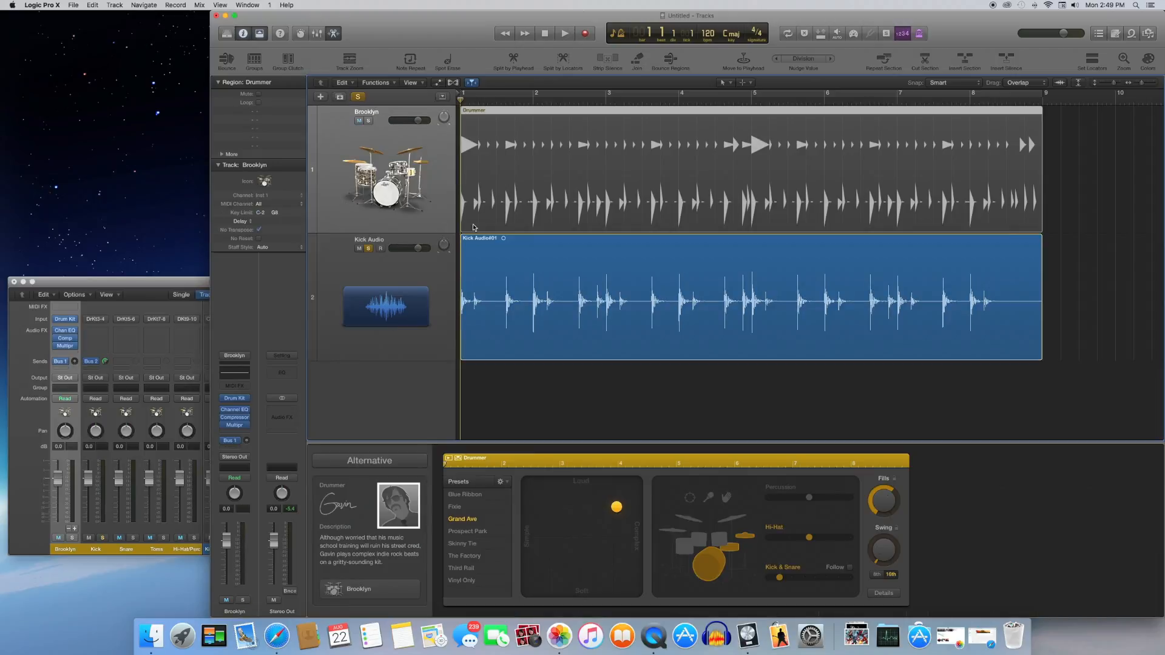
{"action": "left_click", "coordinate": [569, 243]}
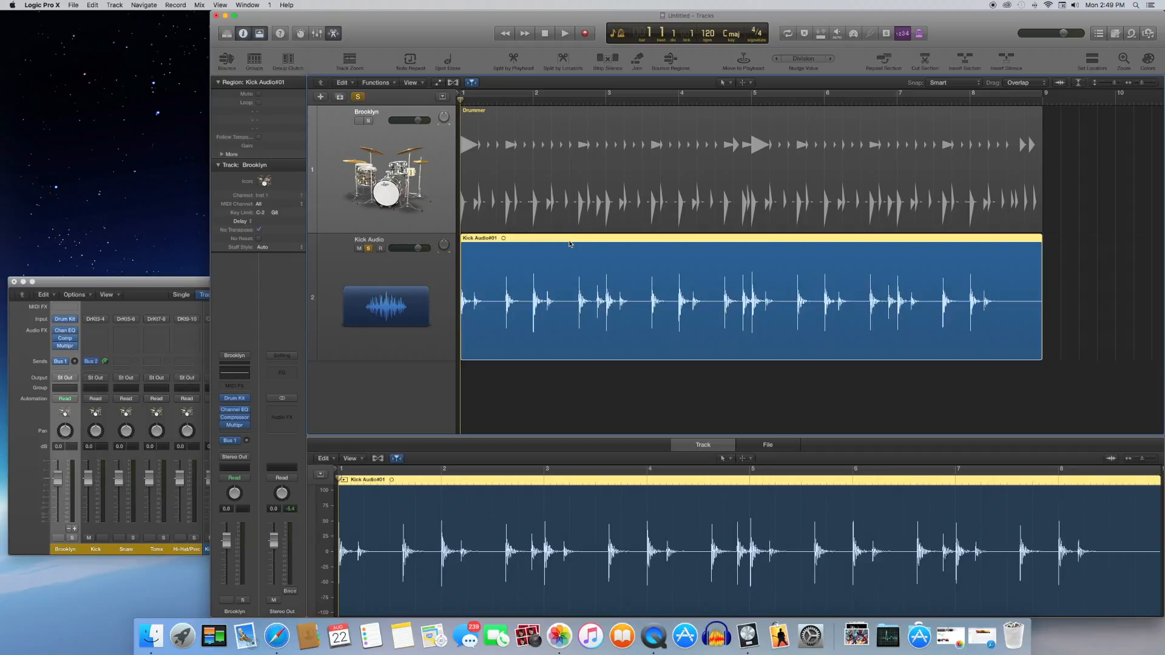
{"action": "left_click", "coordinate": [125, 5]}
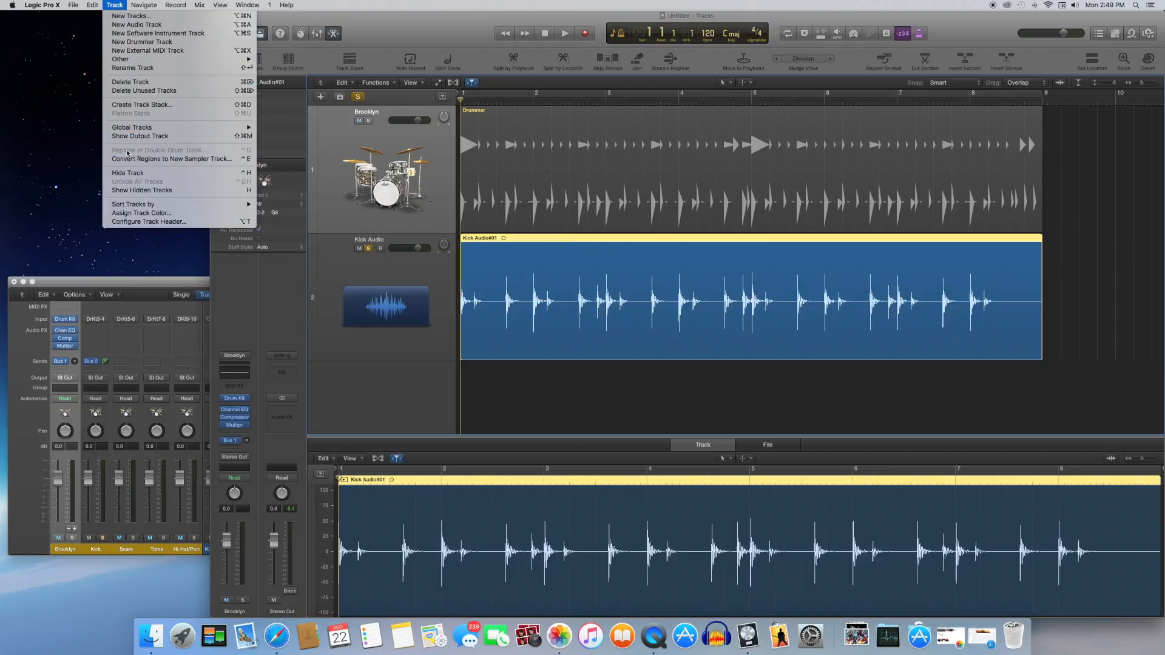
{"action": "left_click", "coordinate": [55, 178]}
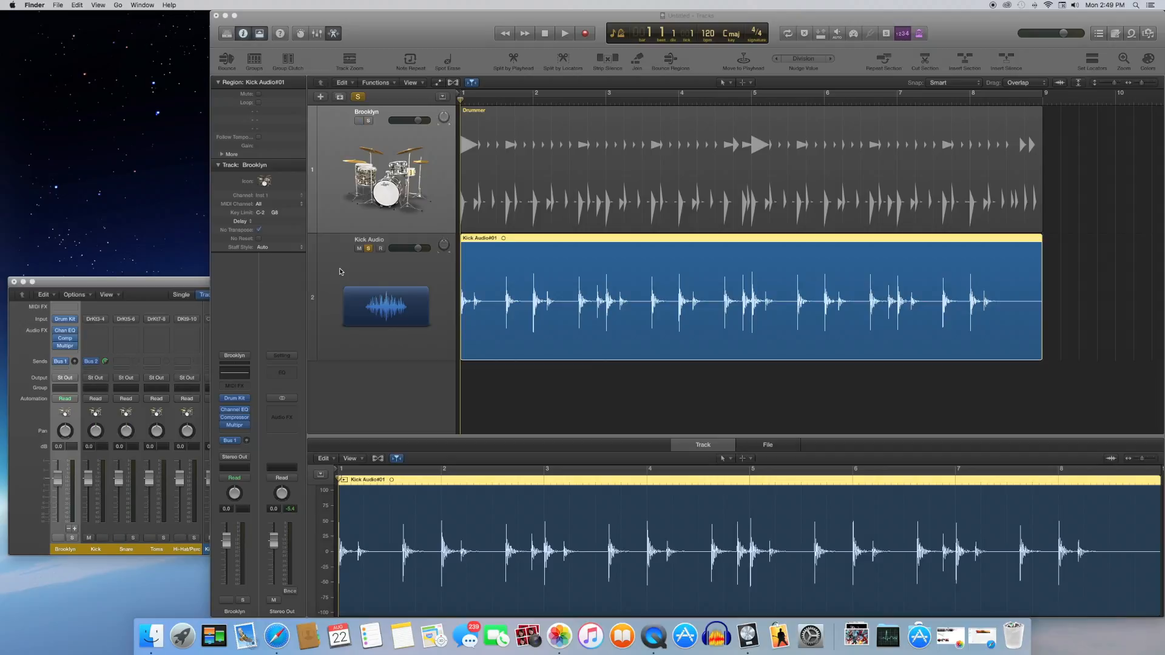
Step: Start Replace or Double Drum Track on the Kick Audio track
{"action": "left_click", "coordinate": [342, 270]}
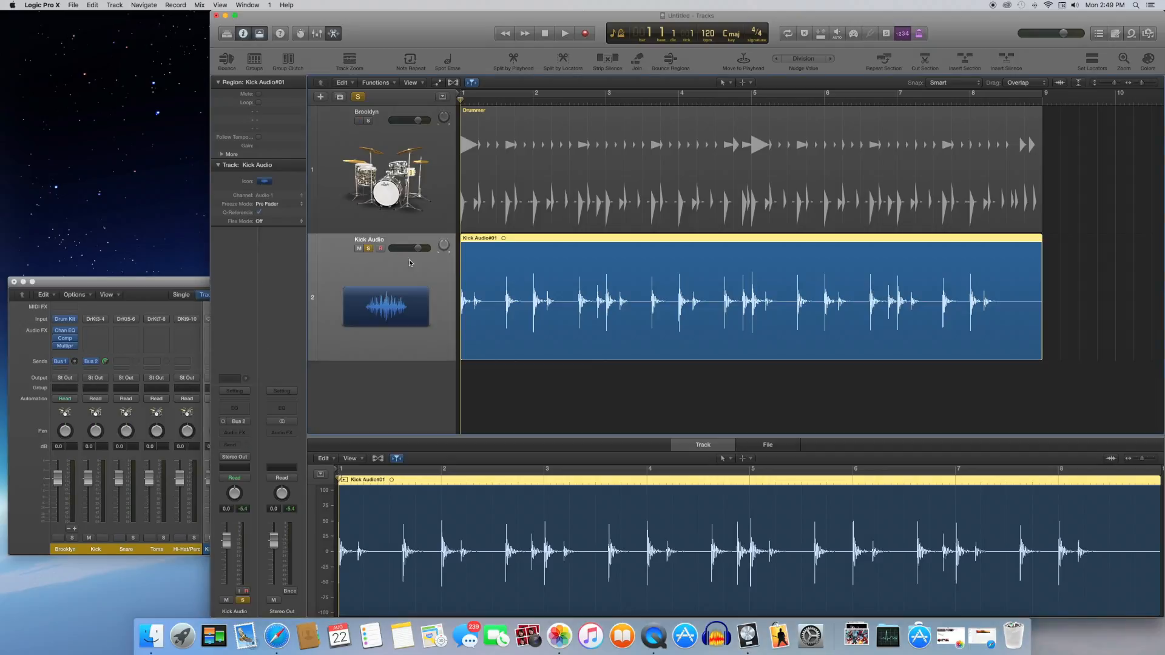
{"action": "left_click", "coordinate": [106, 6]}
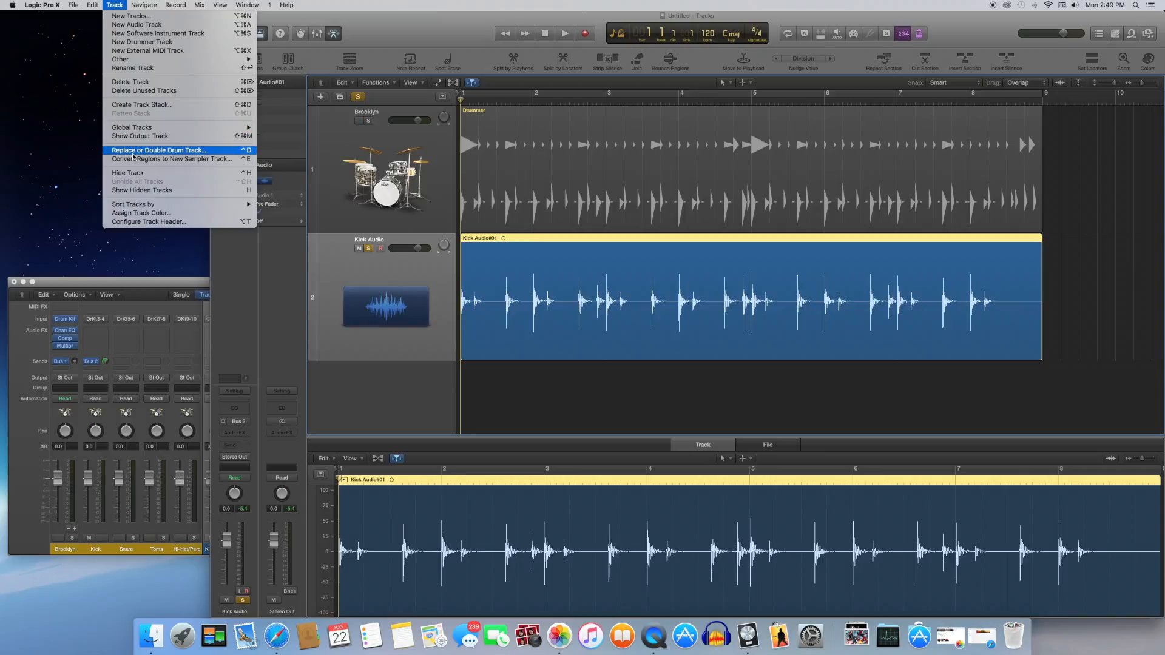
{"action": "left_click", "coordinate": [167, 150]}
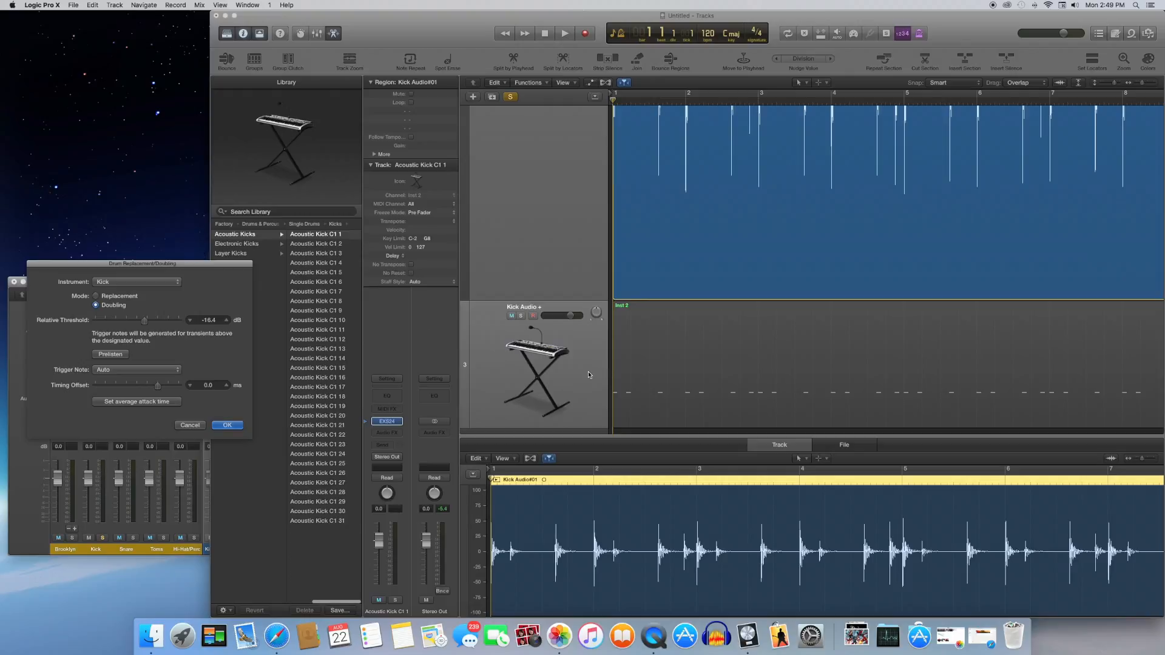
Step: Hide the audio editor and zoom out the arrangement until all three tracks and their full regions fit
{"action": "key", "text": "e"}
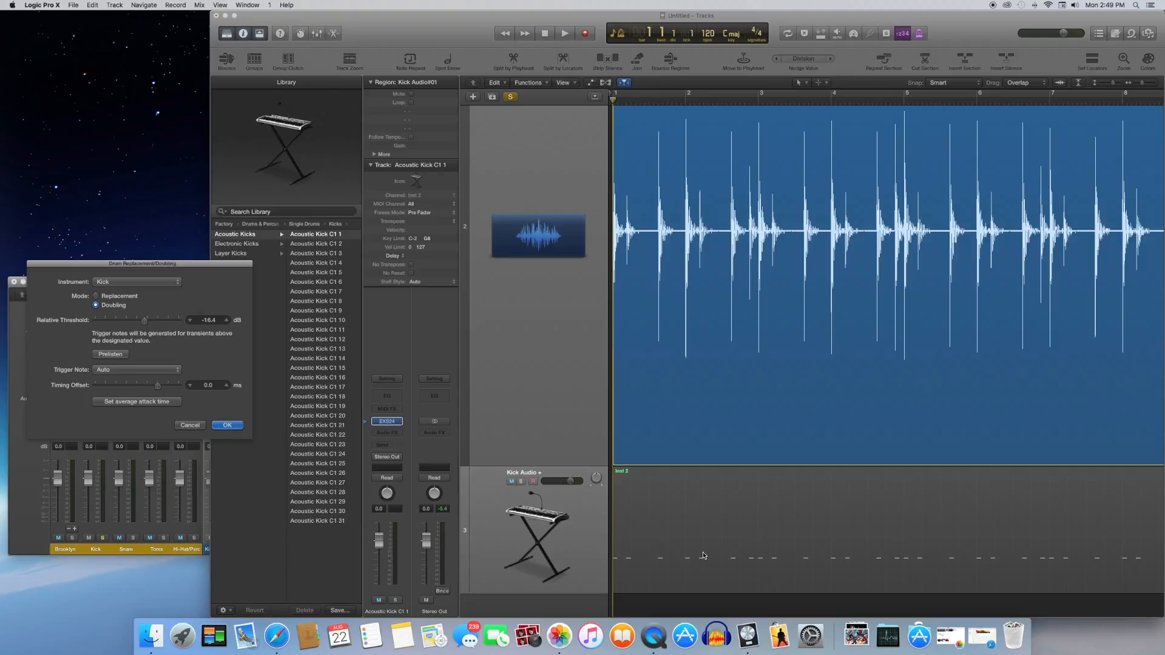
{"action": "left_click", "coordinate": [704, 599]}
{"action": "key", "text": "super+Up"}
{"action": "key", "text": "super+Up"}
{"action": "key", "text": "super+Up"}
{"action": "key", "text": "super+Up"}
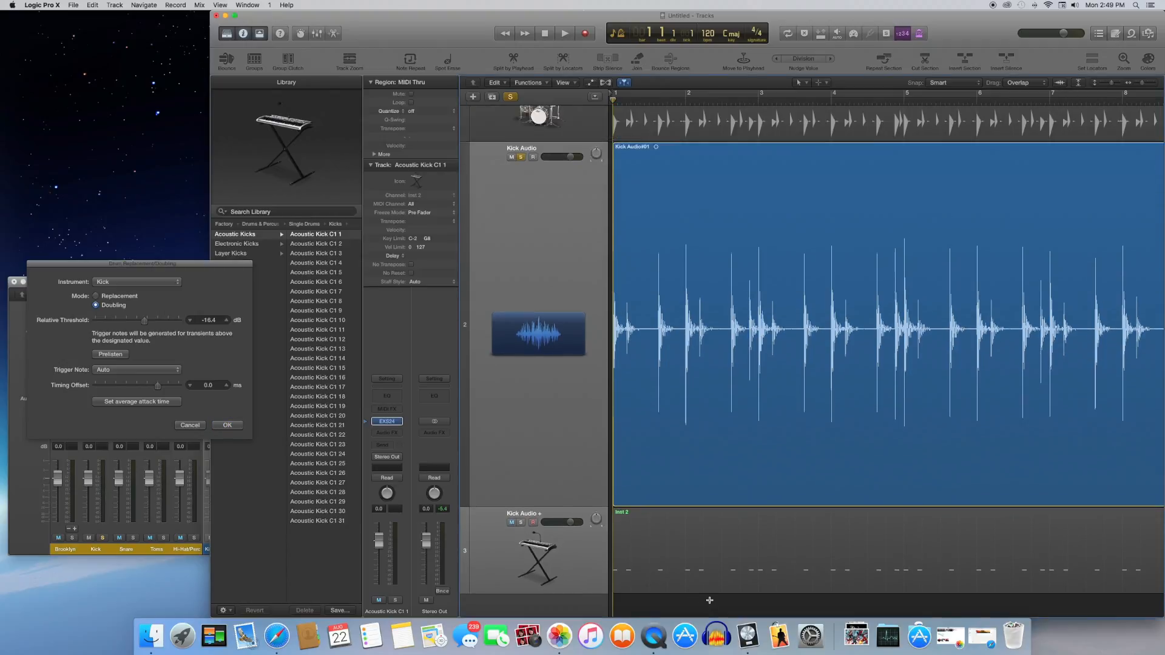
{"action": "key", "text": "super+Left"}
{"action": "key", "text": "super+Left"}
{"action": "key", "text": "super+Right"}
{"action": "key", "text": "super+Up"}
{"action": "key", "text": "super+Up"}
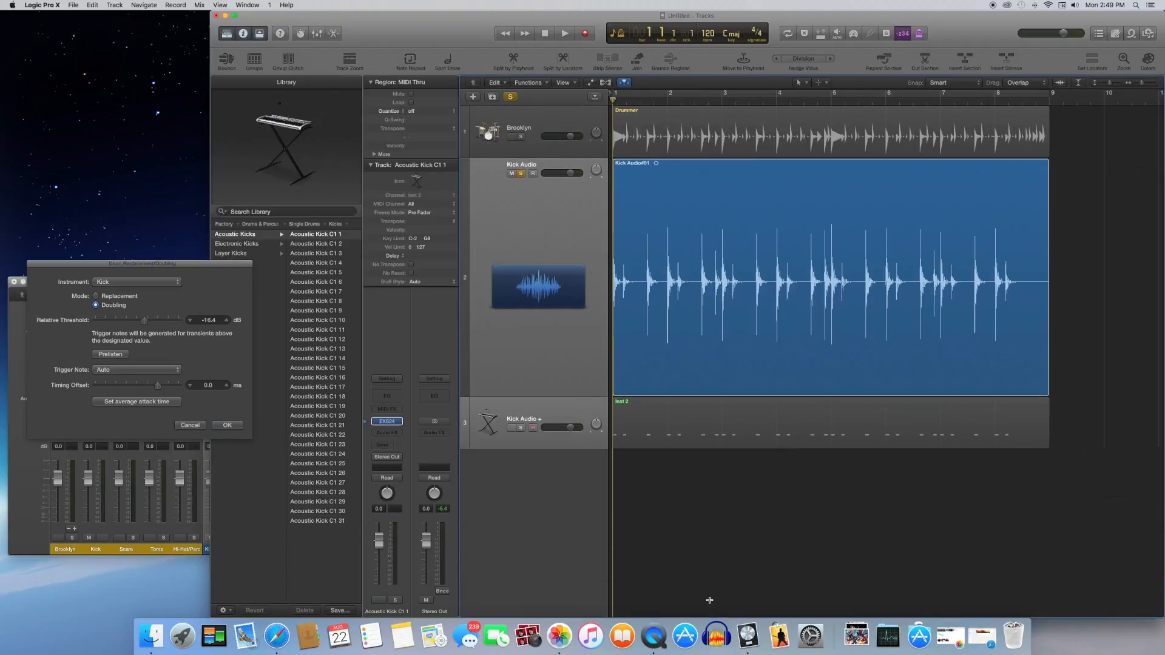
{"action": "left_click", "coordinate": [545, 391]}
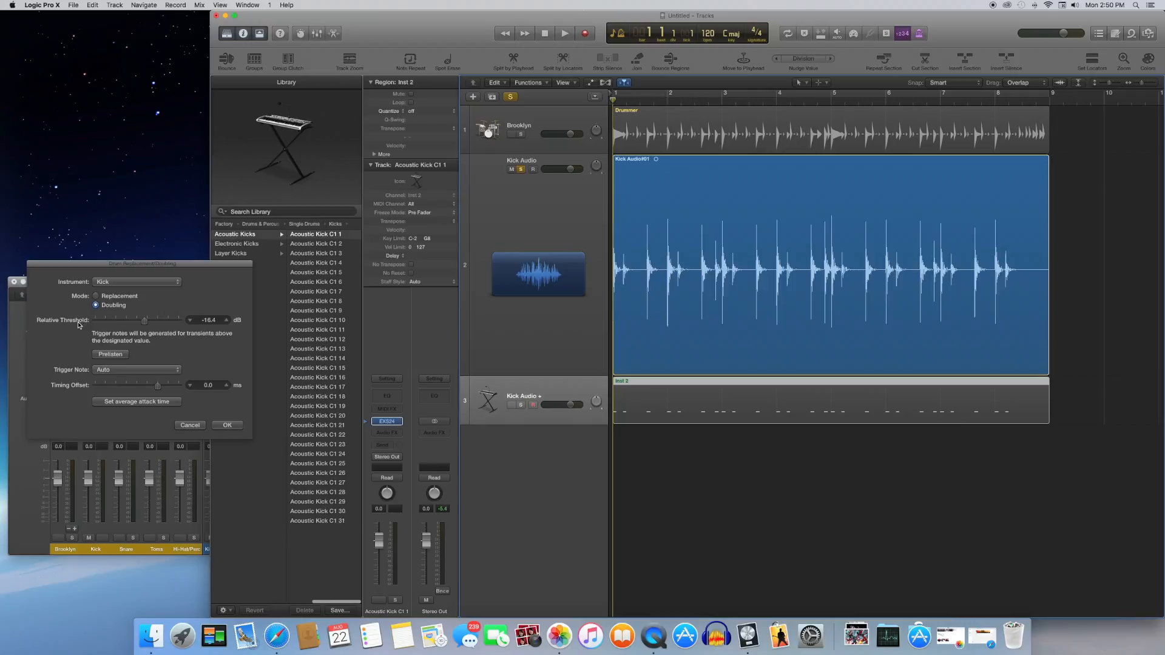
Step: Set the relative threshold for the kick doubling to -16.0 dB
{"action": "left_click", "coordinate": [148, 322]}
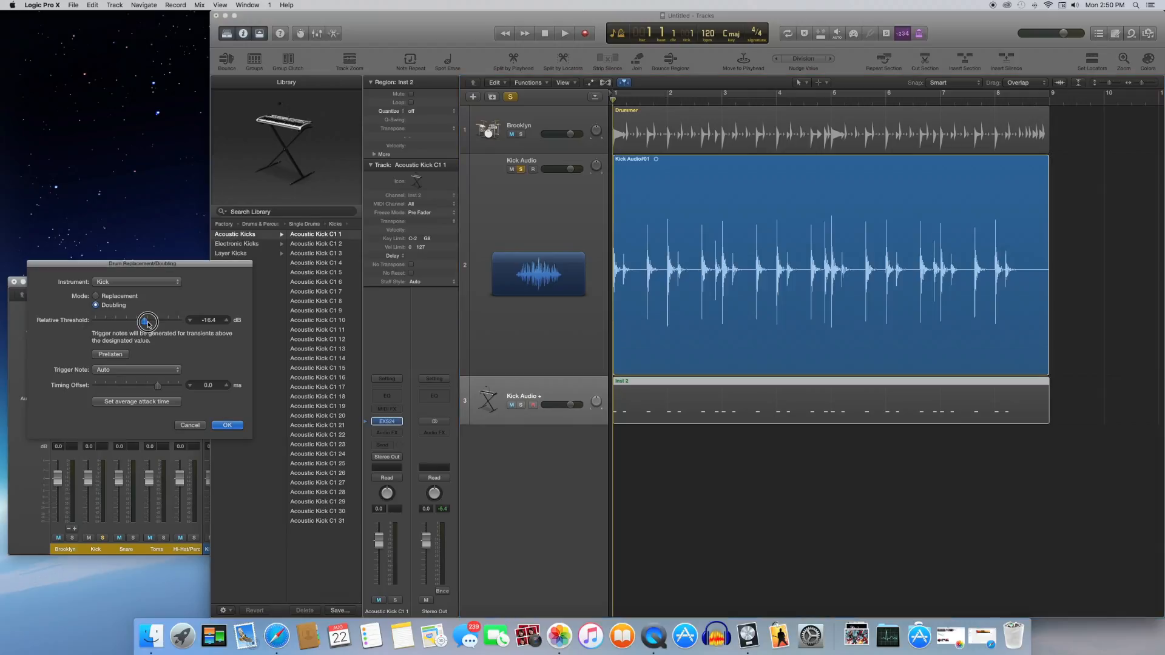
{"action": "left_click_drag", "start_coordinate": [148, 324], "coordinate": [158, 325]}
{"action": "mouse_move", "coordinate": [158, 324]}
{"action": "left_mouse_down"}
{"action": "mouse_move", "coordinate": [203, 325]}
{"action": "mouse_move", "coordinate": [145, 326]}
{"action": "left_mouse_up"}
Step: Keep Kick as the instrument in Doubling mode and apply the drum doubling
{"action": "left_click", "coordinate": [174, 284]}
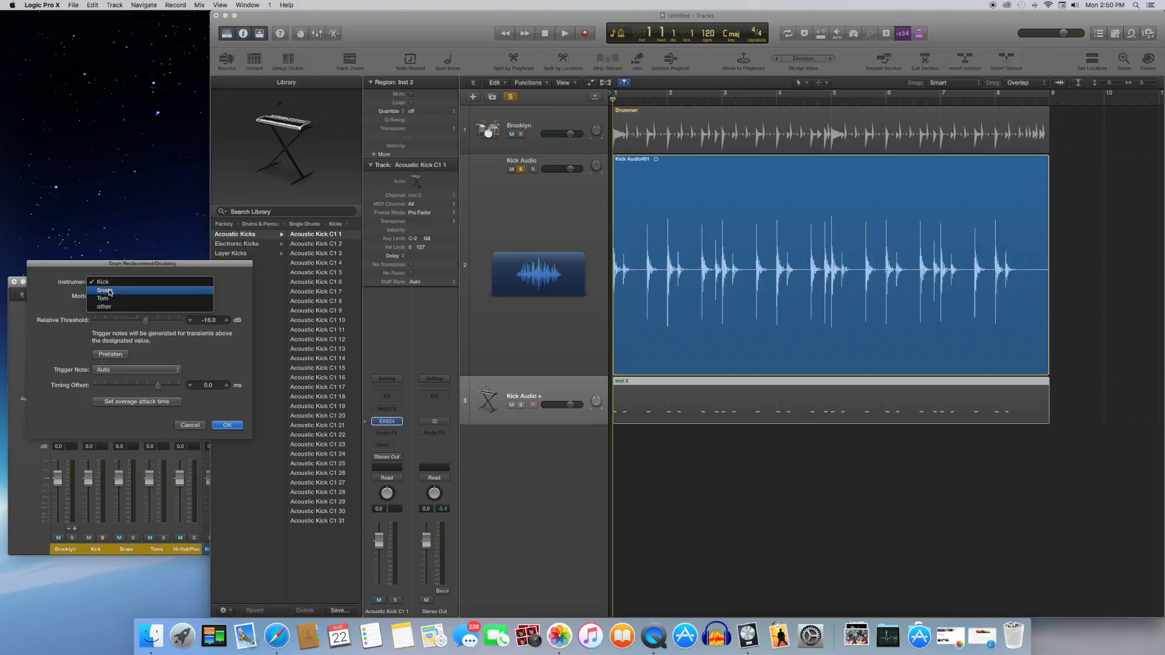
{"action": "left_click", "coordinate": [152, 176]}
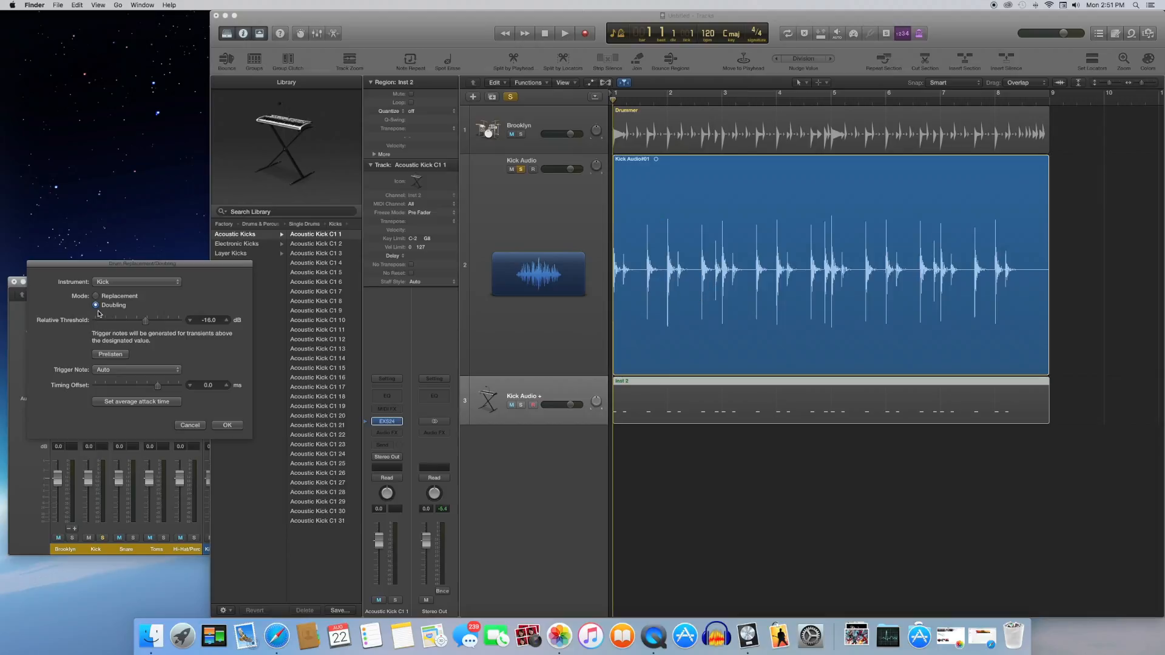
{"action": "left_click", "coordinate": [177, 282]}
{"action": "left_click", "coordinate": [151, 284]}
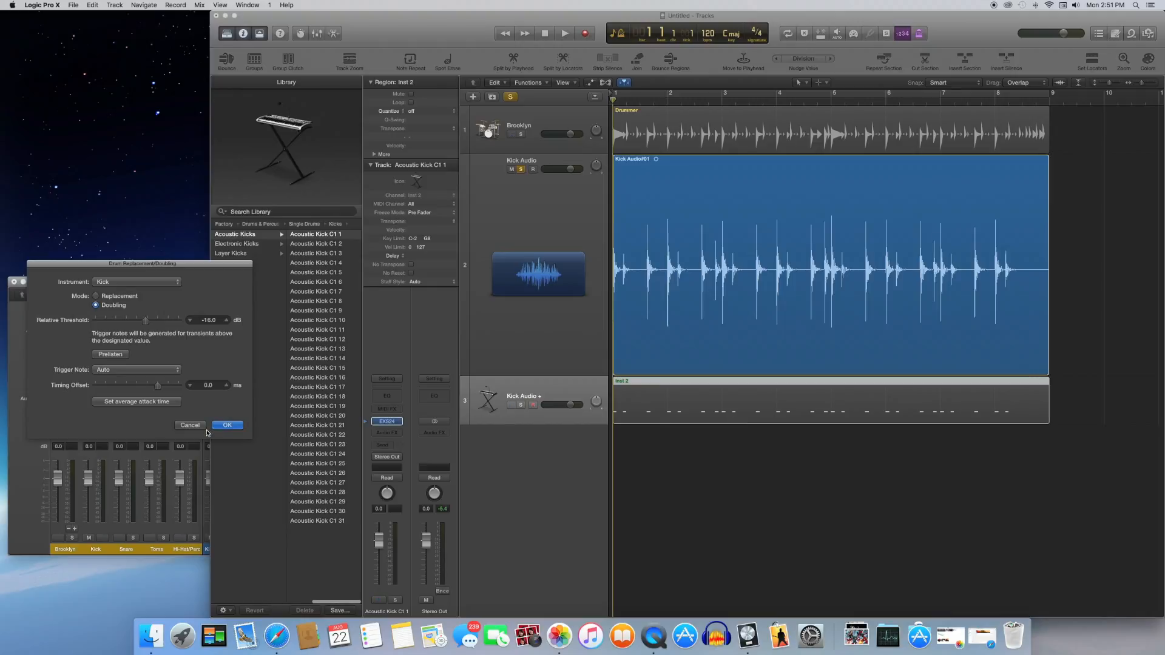
{"action": "left_click", "coordinate": [228, 426]}
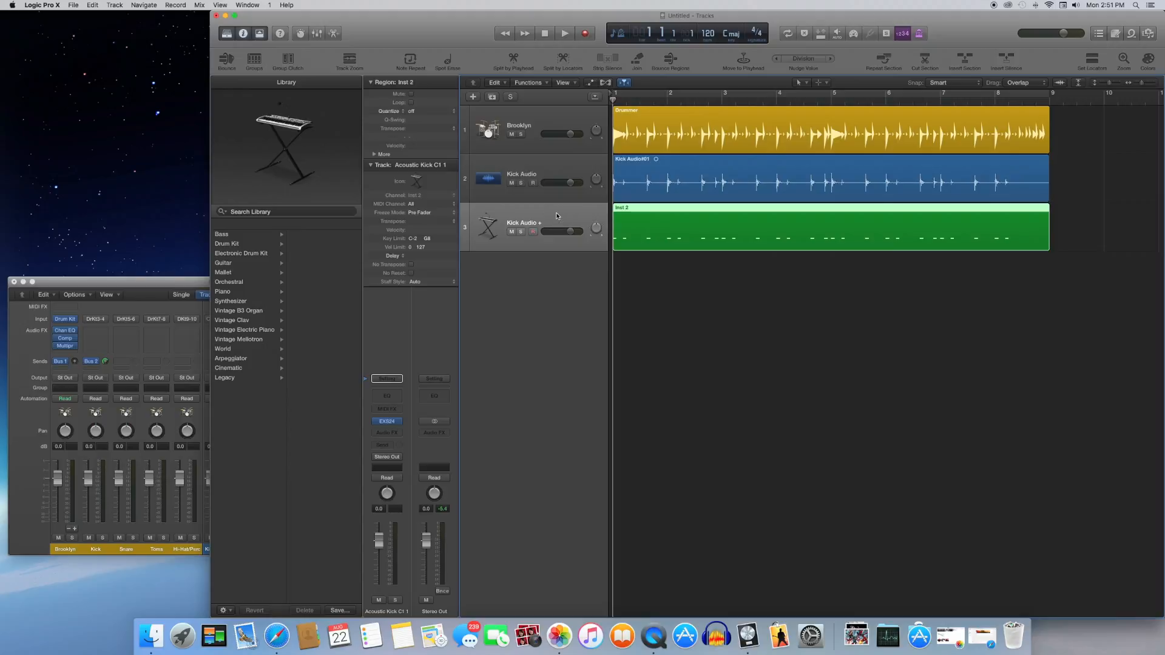
Step: Solo the triggered kick track, listen to its first bars, and return the playhead to the project start
{"action": "left_click", "coordinate": [520, 233]}
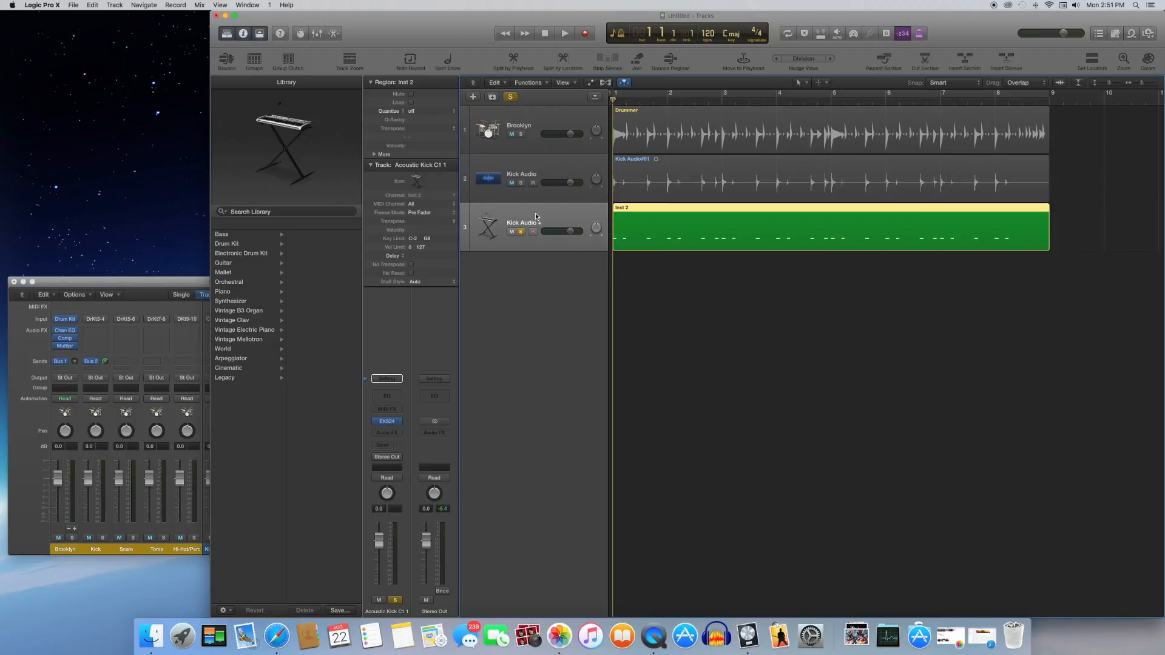
{"action": "key", "text": "space"}
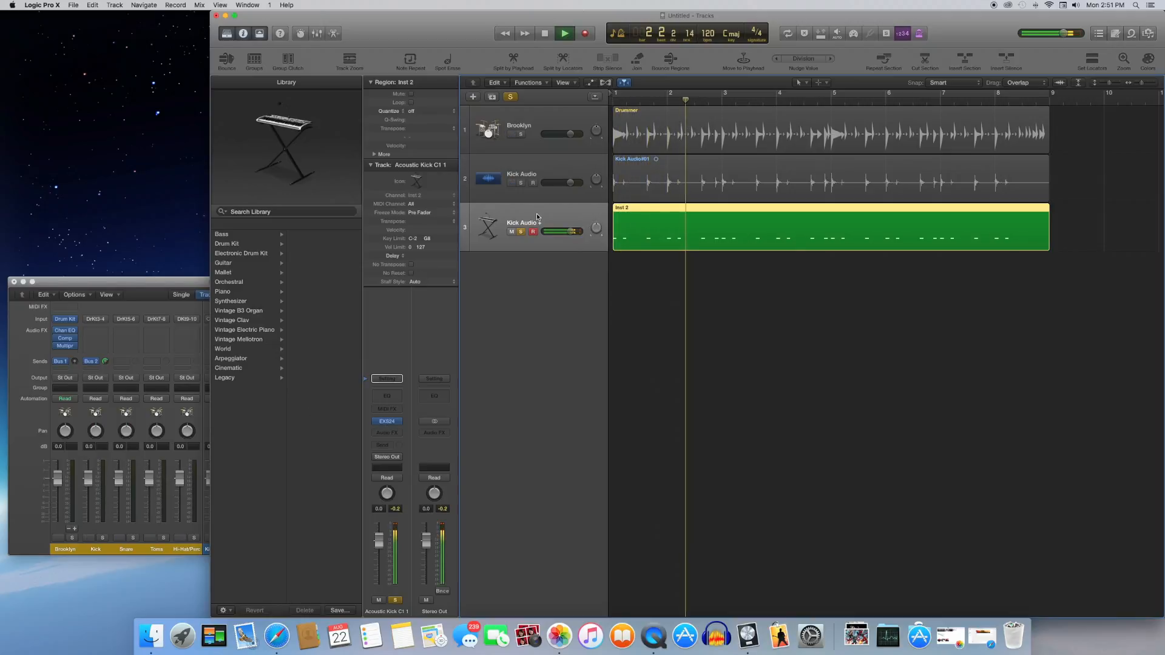
{"action": "key", "text": "space"}
{"action": "key", "text": "Return"}
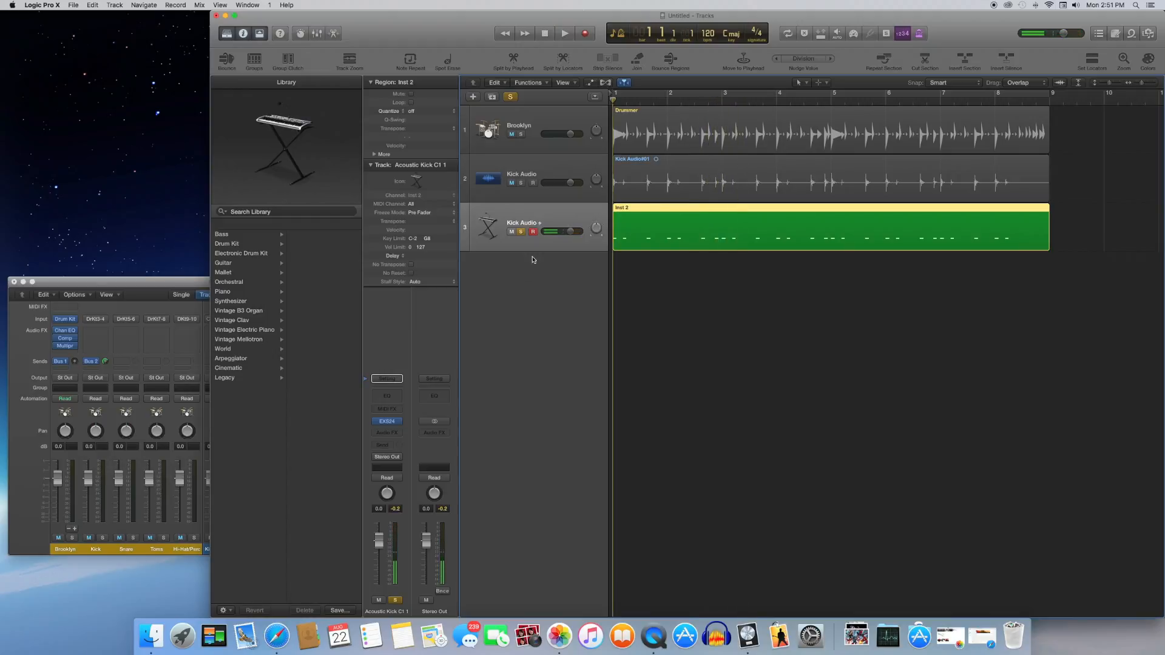
Step: Replace the EXS24 on the triggered kick track with the Native Instruments Battery 4 instrument
{"action": "left_click", "coordinate": [400, 421]}
{"action": "mouse_move", "coordinate": [400, 423]}
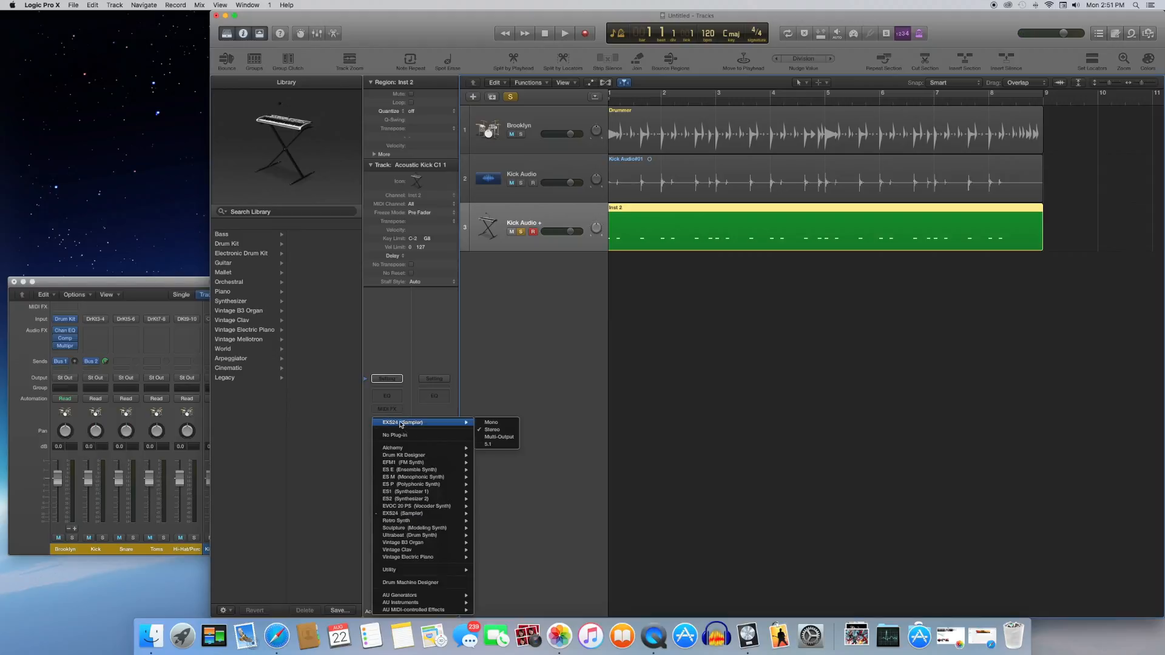
{"action": "mouse_move", "coordinate": [431, 610]}
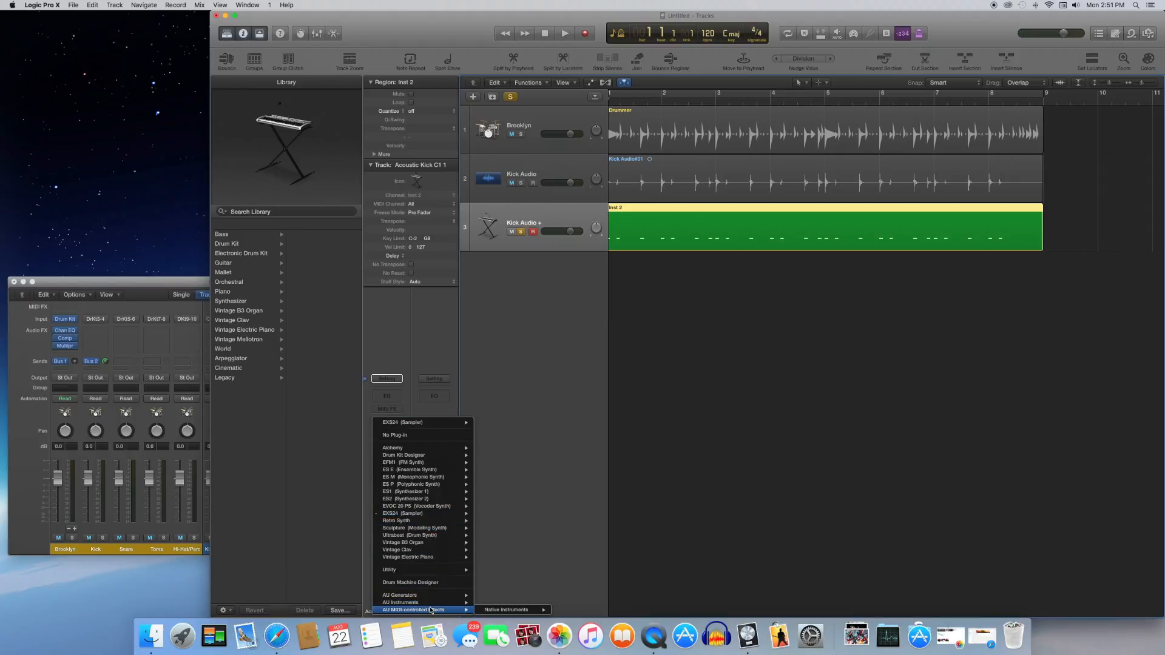
{"action": "mouse_move", "coordinate": [515, 610]}
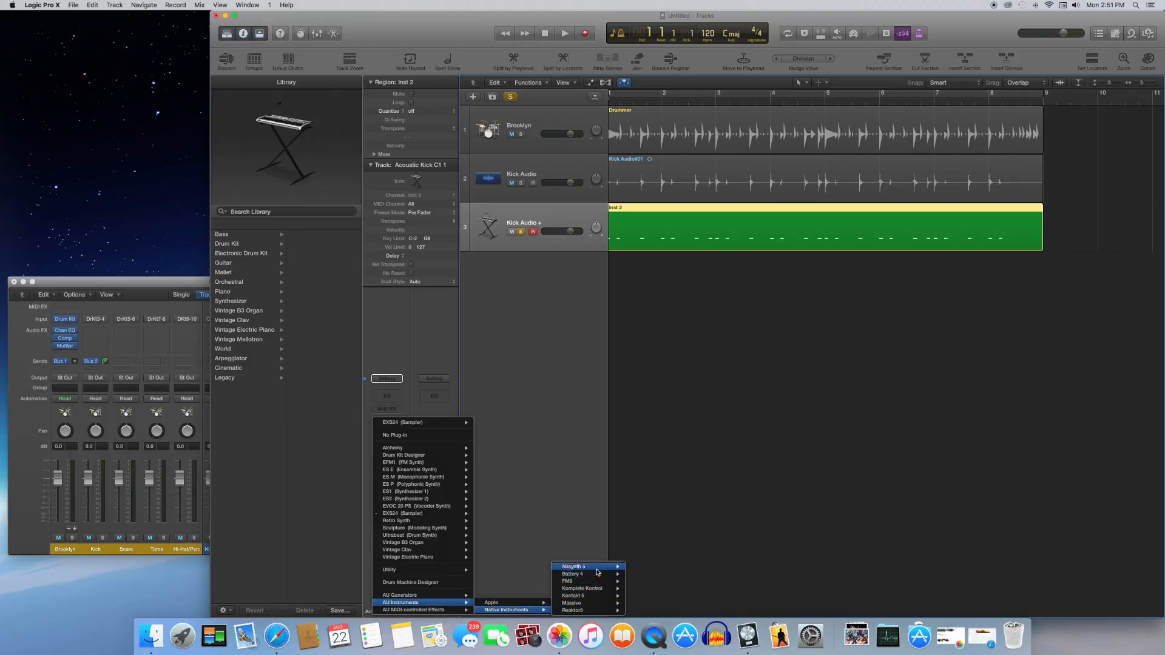
{"action": "mouse_move", "coordinate": [598, 577]}
{"action": "left_click", "coordinate": [663, 553]}
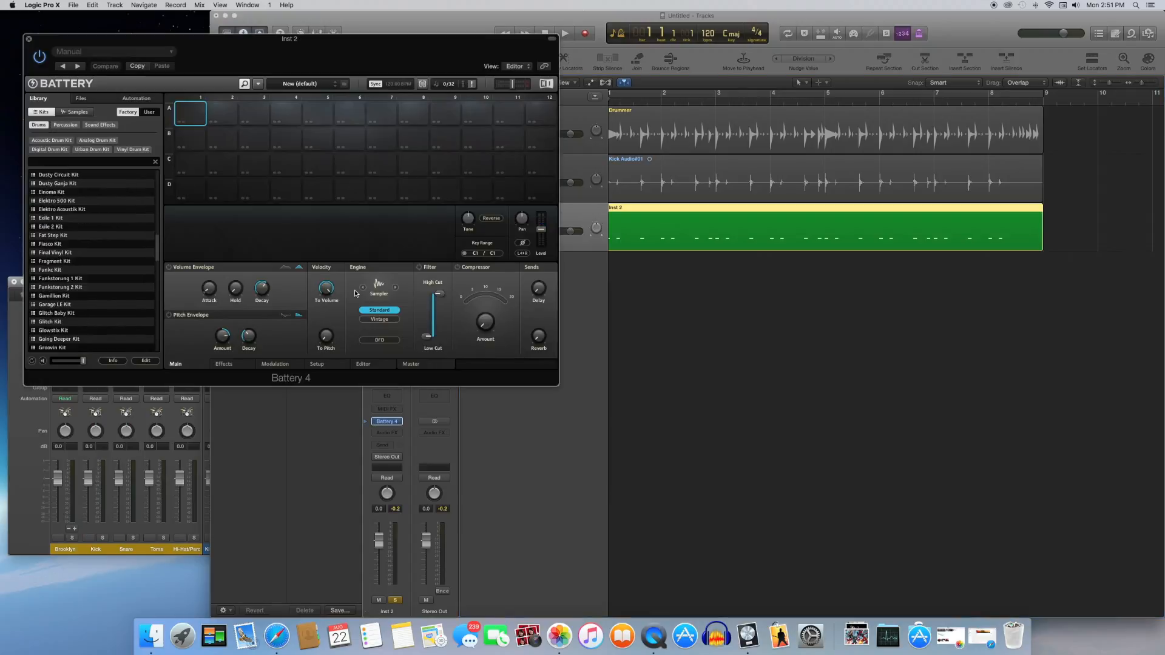
Step: Load the Miniverse Kit in Battery 4 and audition its first kick cell several times
{"action": "scroll", "coordinate": [65, 271], "scroll_direction": "down", "scroll_amount": 10}
{"action": "scroll", "coordinate": [65, 272], "scroll_direction": "down", "scroll_amount": 5}
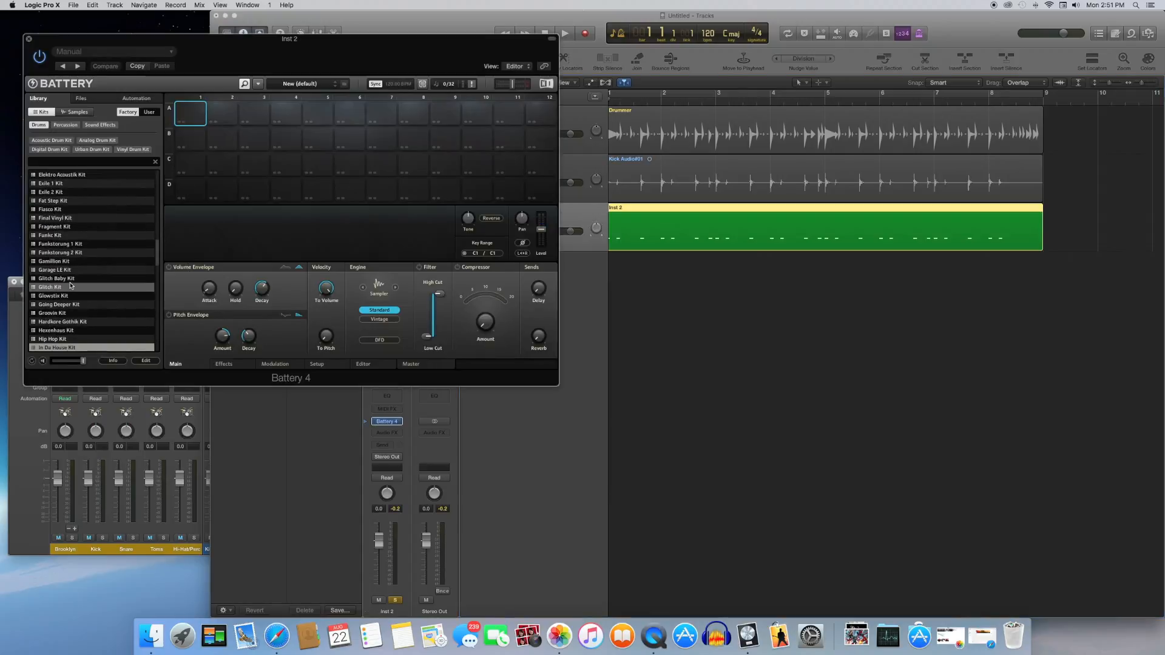
{"action": "double_click", "coordinate": [74, 279]}
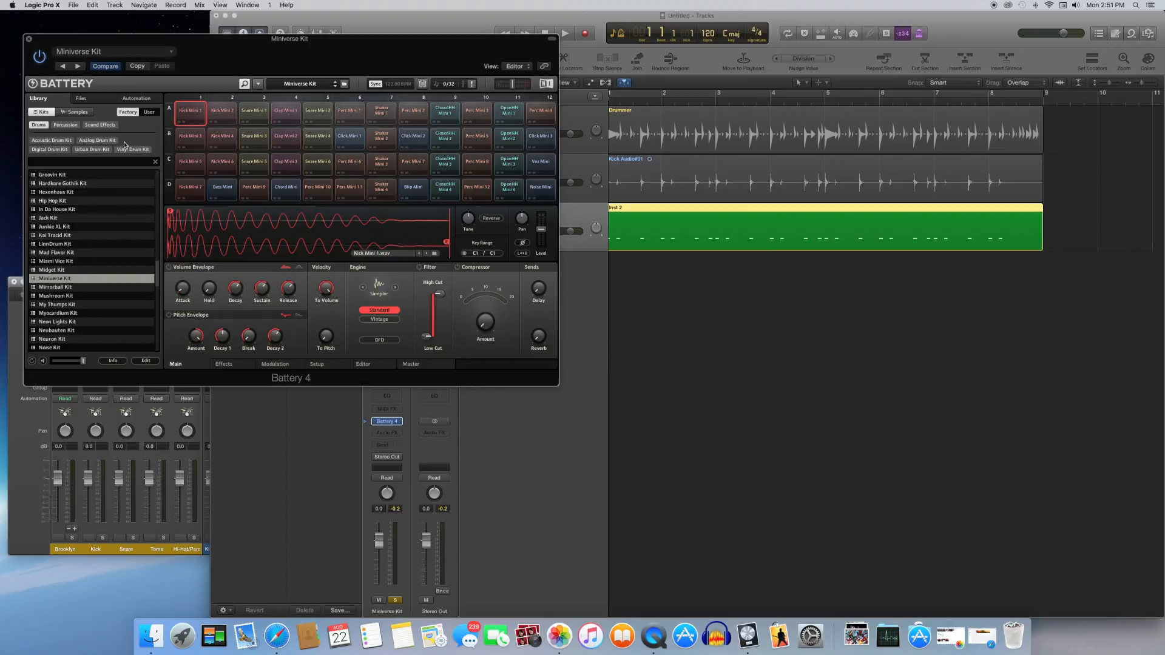
{"action": "left_click", "coordinate": [188, 111]}
{"action": "left_click", "coordinate": [190, 111]}
{"action": "left_click", "coordinate": [190, 111]}
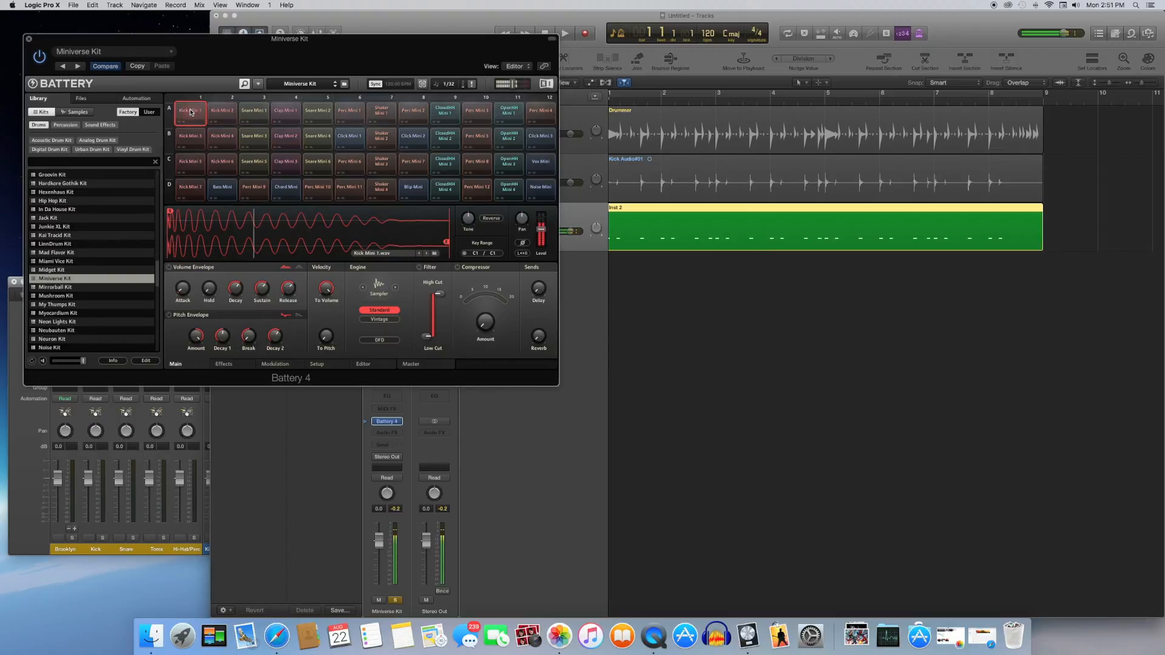
{"action": "left_click", "coordinate": [190, 112]}
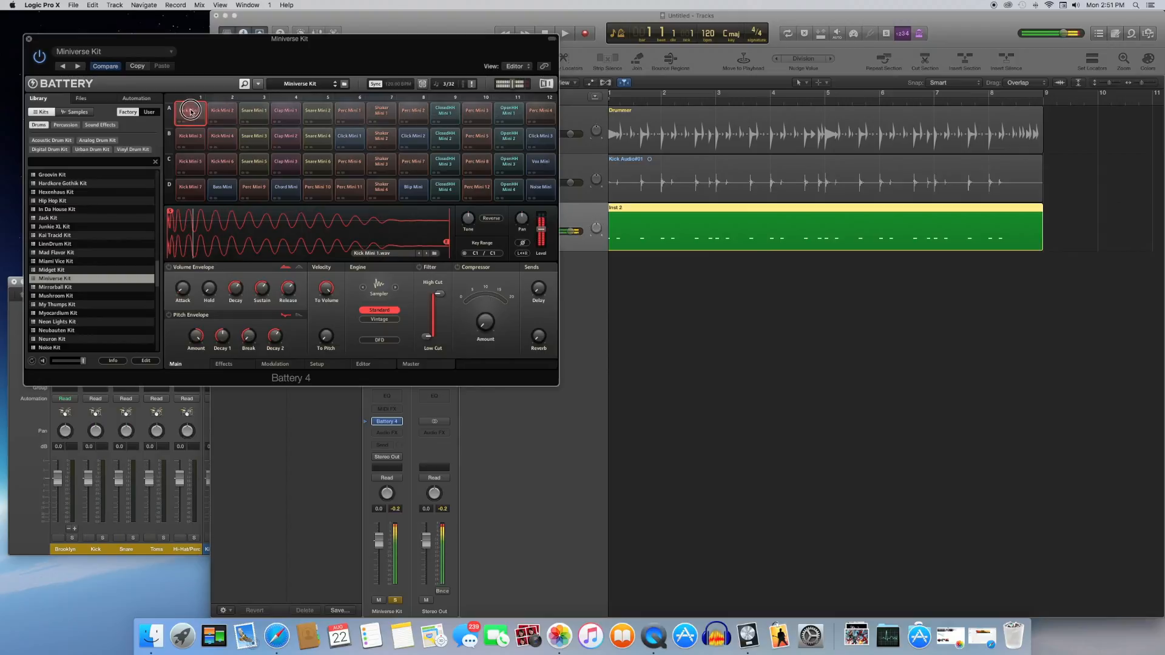
Step: Load the Neuron Kit and audition its first kick cell
{"action": "double_click", "coordinate": [60, 339]}
{"action": "left_click", "coordinate": [188, 117]}
{"action": "left_click", "coordinate": [190, 115]}
{"action": "left_click", "coordinate": [190, 115]}
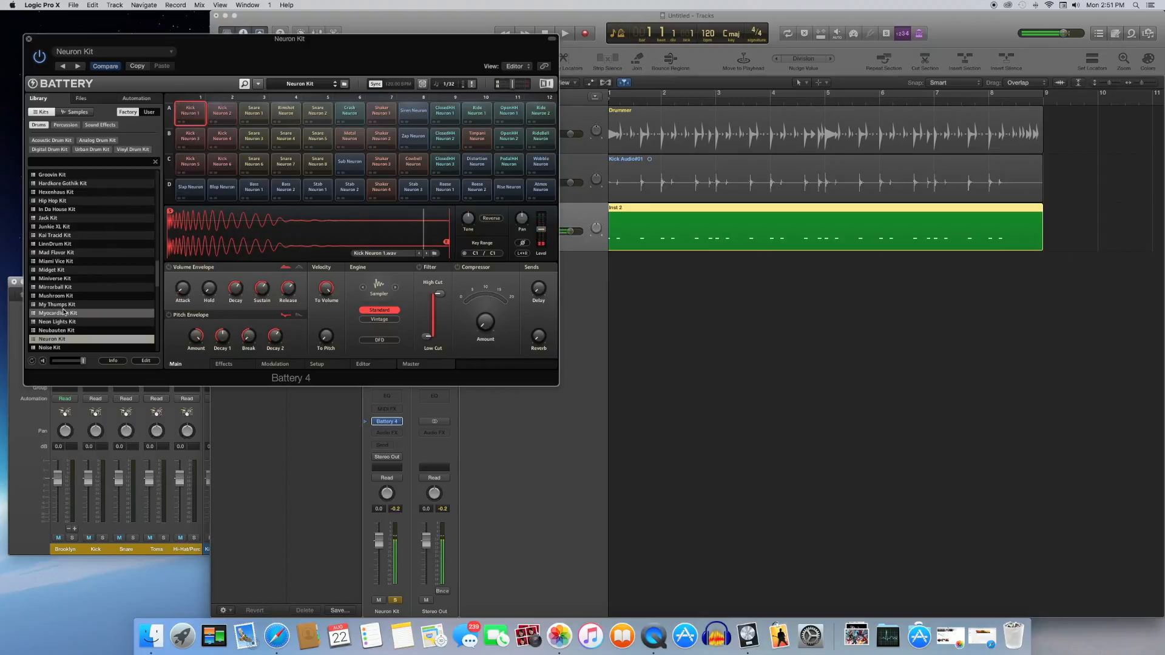
Step: Load the Noise Kit and audition its kick cell
{"action": "double_click", "coordinate": [68, 350]}
{"action": "left_click", "coordinate": [192, 113]}
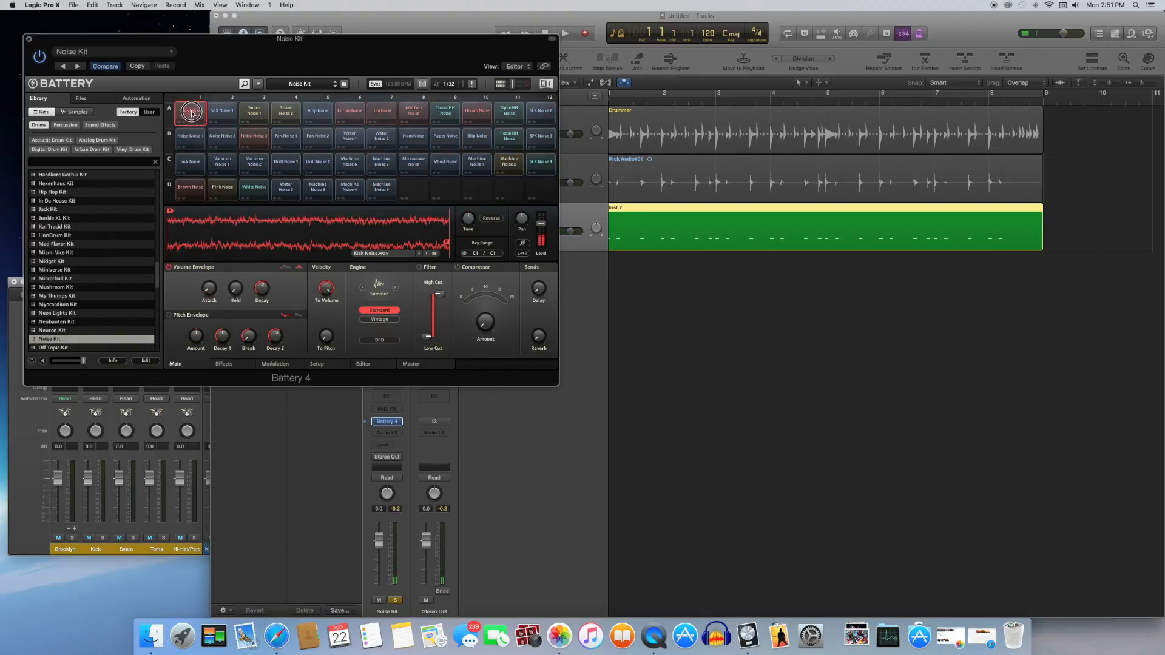
{"action": "left_click", "coordinate": [191, 114]}
{"action": "left_click", "coordinate": [192, 114]}
{"action": "left_click", "coordinate": [191, 113]}
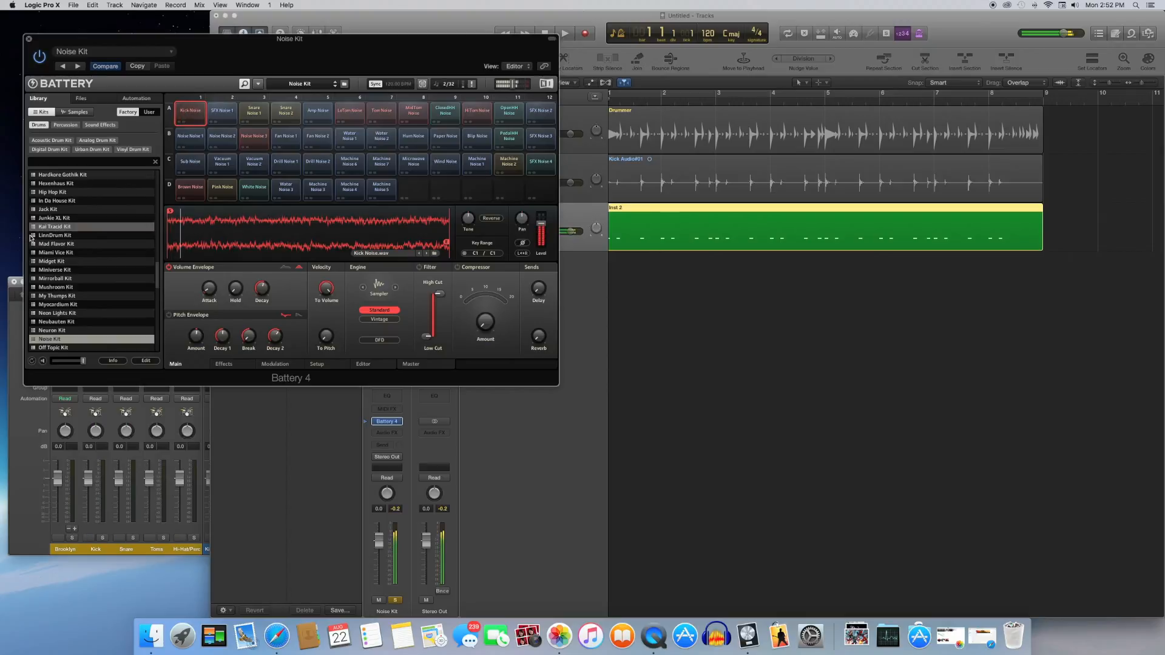
Step: Load the Mad Flavor Kit and audition its first kick cell
{"action": "double_click", "coordinate": [55, 243]}
{"action": "left_click", "coordinate": [185, 117]}
{"action": "left_click", "coordinate": [184, 118]}
{"action": "left_click", "coordinate": [184, 117]}
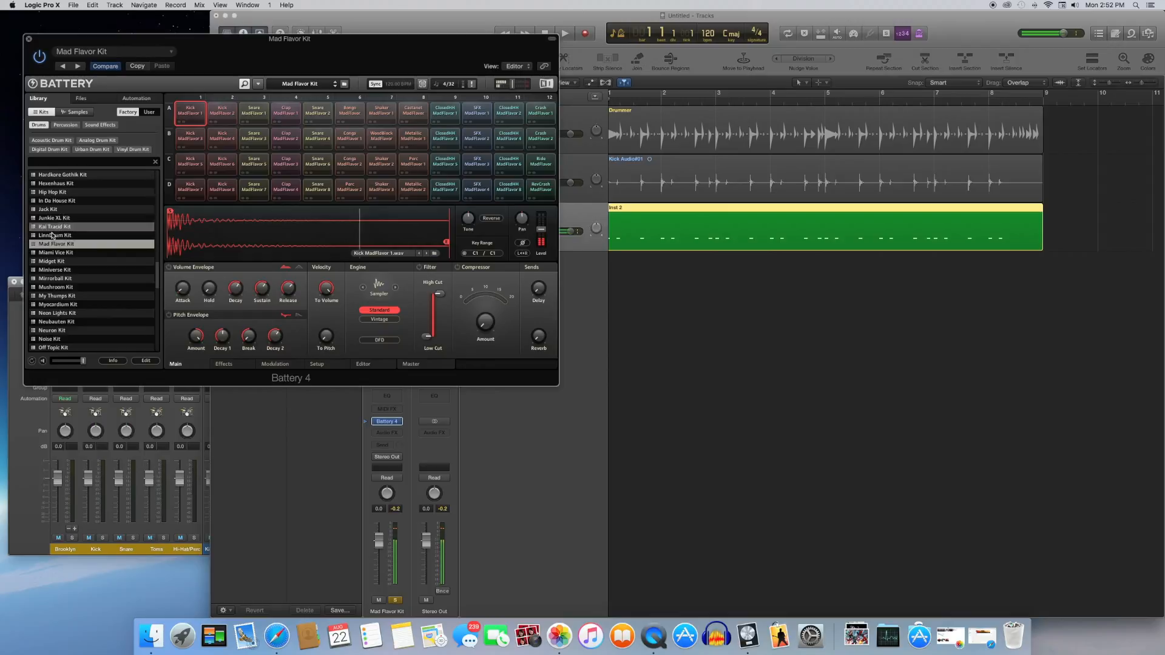
Step: Load the Hexenhaus Kit and audition its first kick cell repeatedly
{"action": "double_click", "coordinate": [107, 185]}
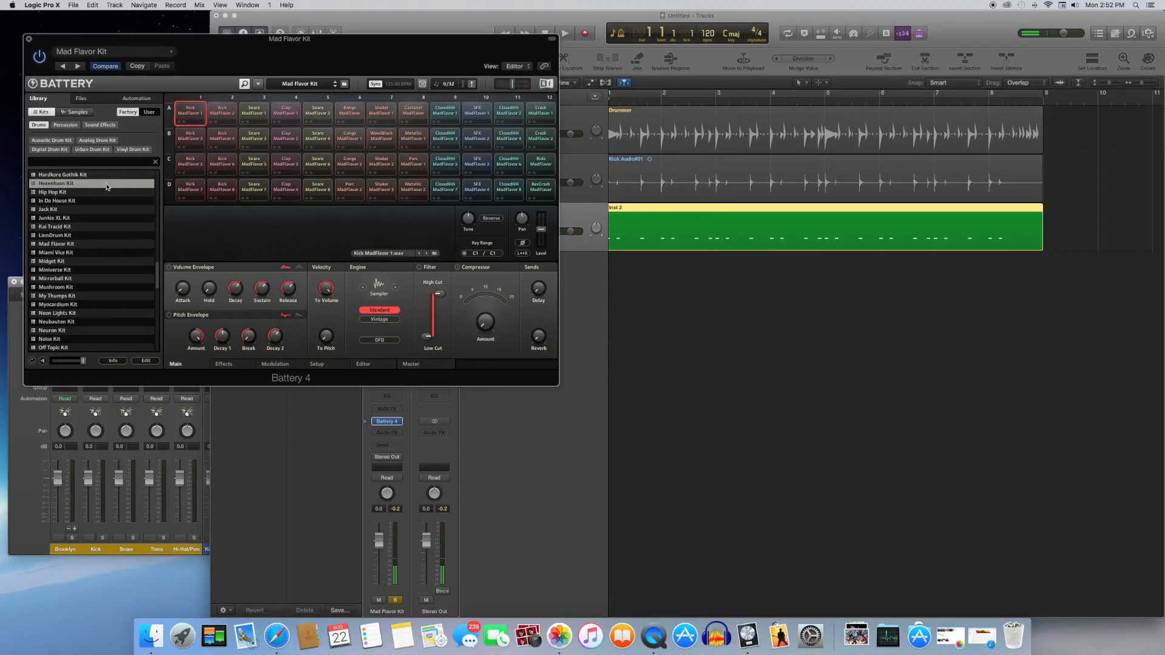
{"action": "left_click", "coordinate": [192, 115]}
{"action": "left_click", "coordinate": [192, 115]}
{"action": "left_click", "coordinate": [192, 115]}
{"action": "left_click", "coordinate": [192, 115]}
{"action": "left_click", "coordinate": [192, 115]}
{"action": "left_click", "coordinate": [191, 115]}
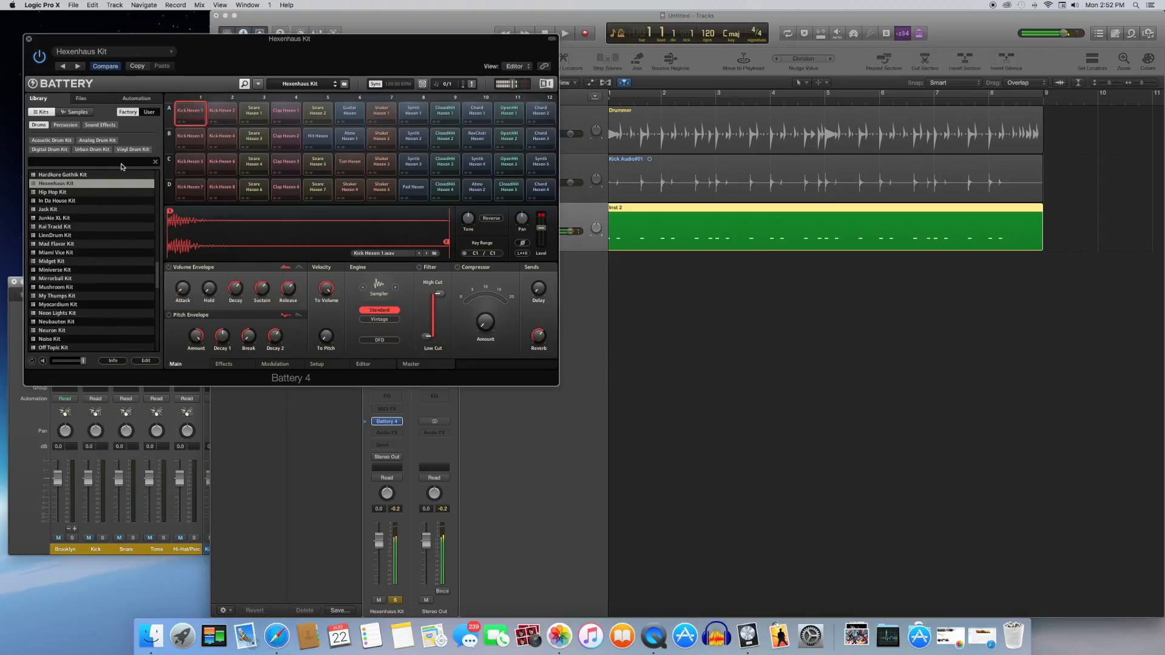
Step: Load the In Da House Kit, audition its first kick, and play the soloed kick region with it after closing Battery 4
{"action": "double_click", "coordinate": [87, 201]}
{"action": "left_click", "coordinate": [188, 112]}
{"action": "left_click", "coordinate": [188, 112]}
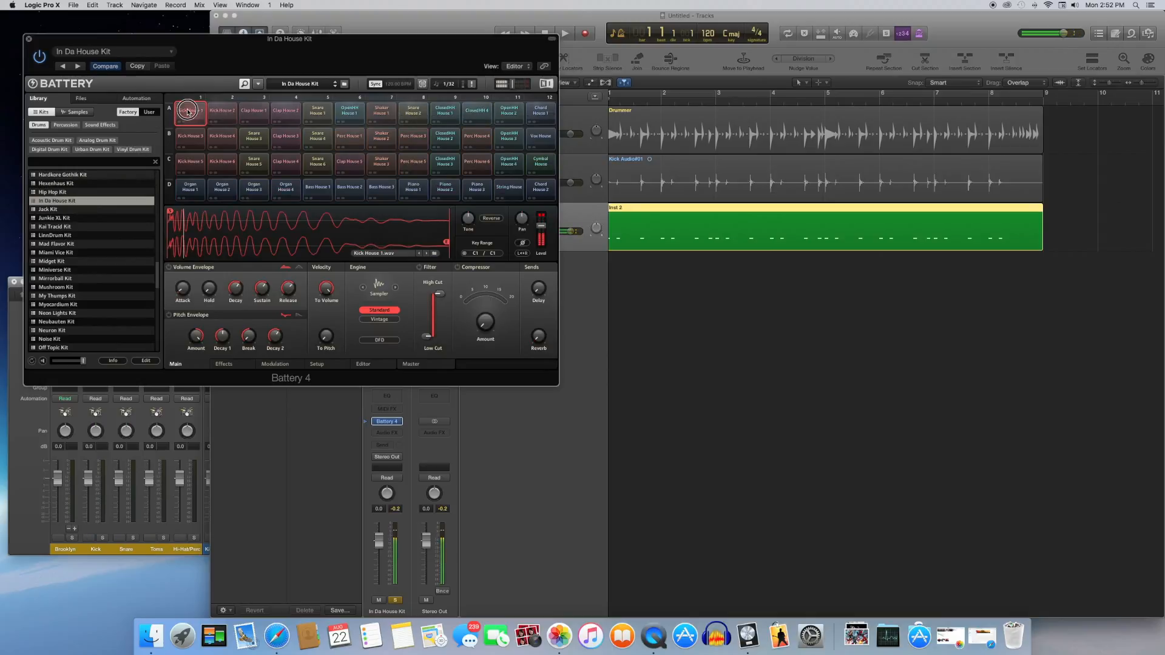
{"action": "left_click", "coordinate": [29, 39]}
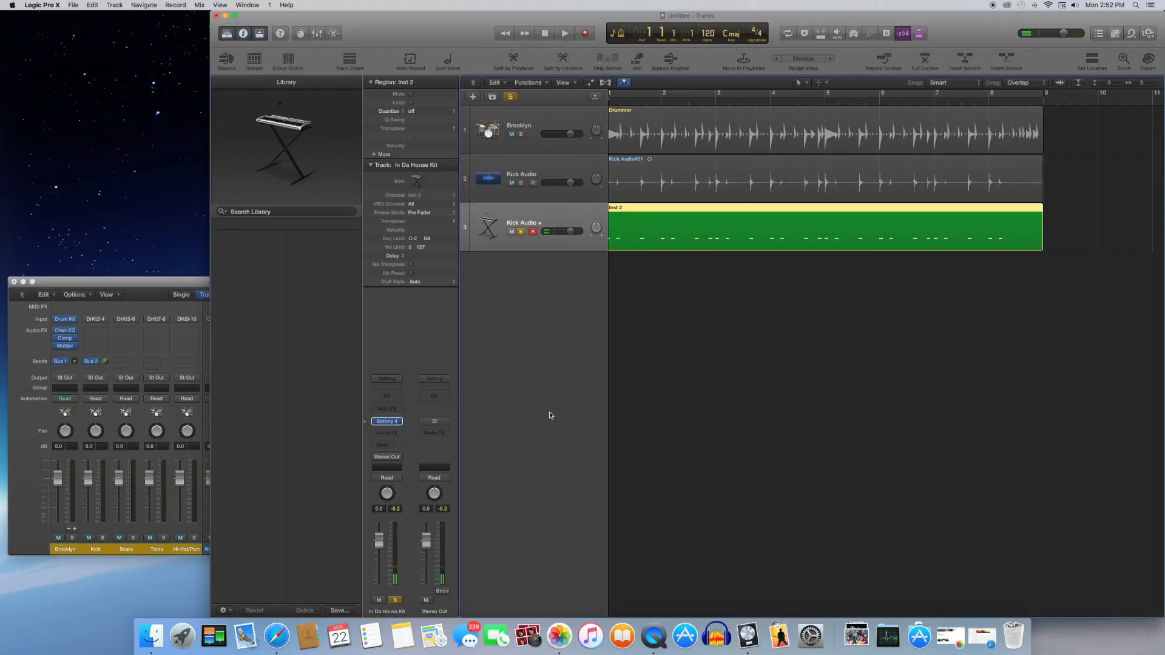
{"action": "key", "text": "space"}
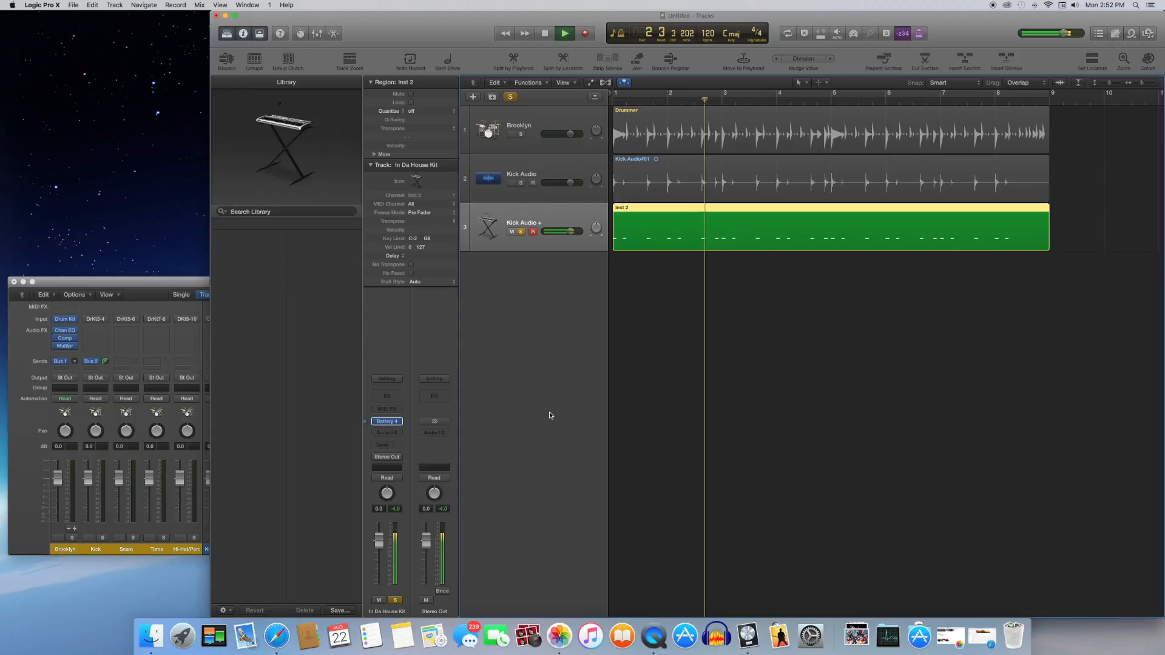
{"action": "key", "text": "space"}
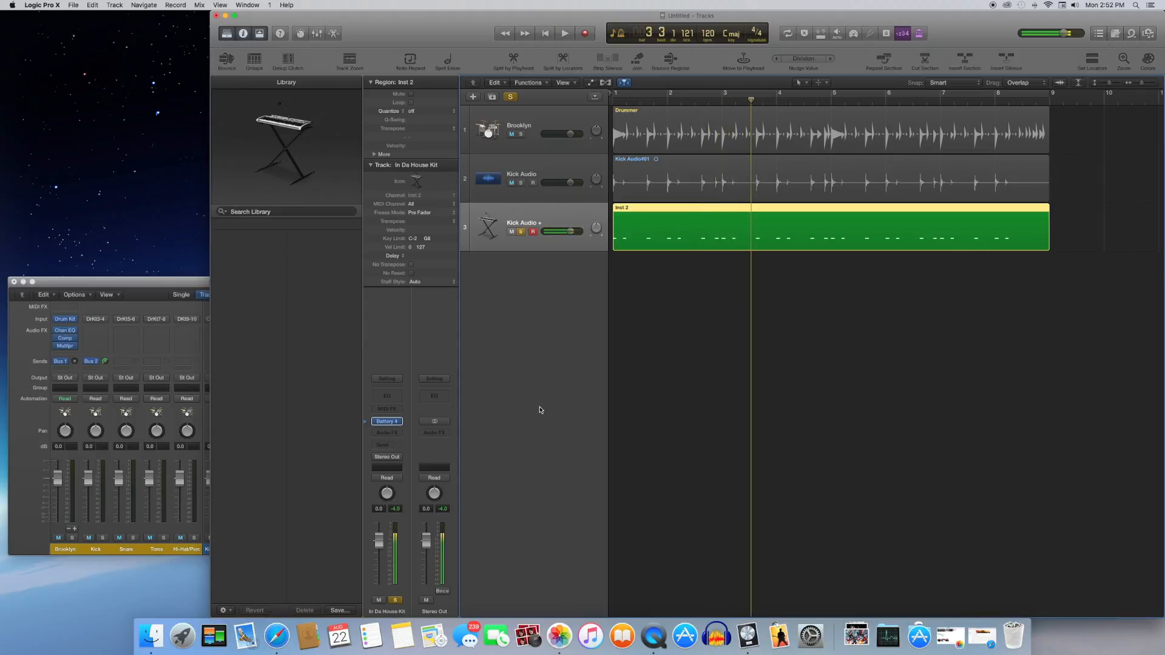
Step: Inspect the velocities of the kick notes at the start of bar 2 in the Piano Roll, and close the editor
{"action": "key", "text": "p"}
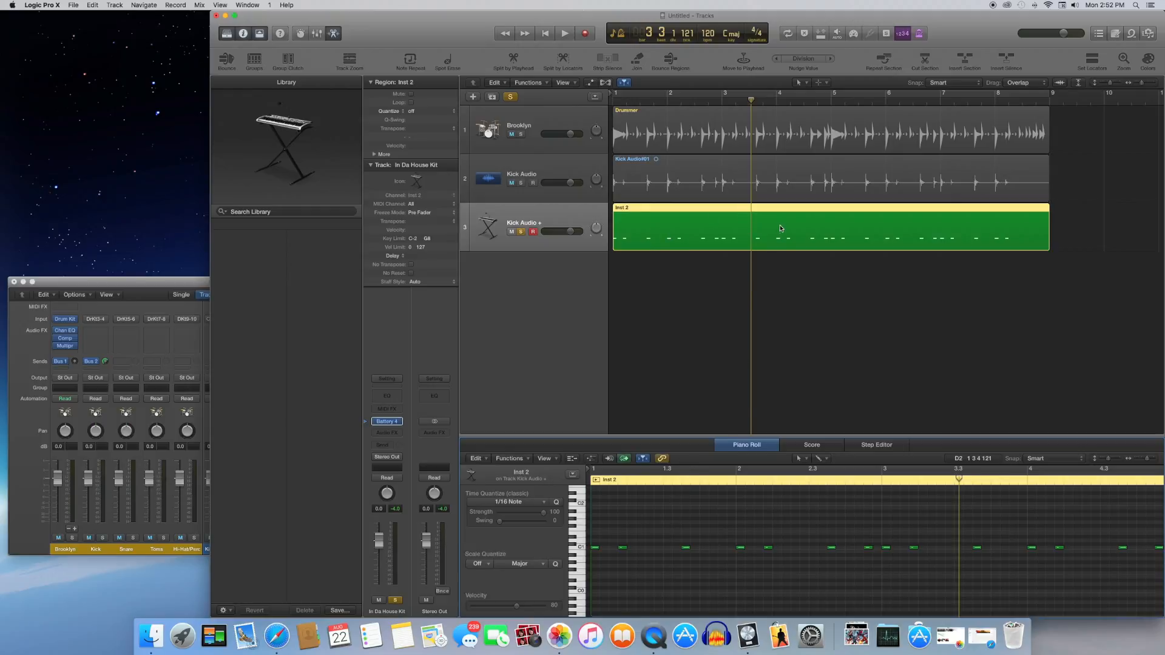
{"action": "scroll", "coordinate": [736, 559], "scroll_direction": "right", "scroll_amount": 1}
{"action": "left_click", "coordinate": [739, 548]}
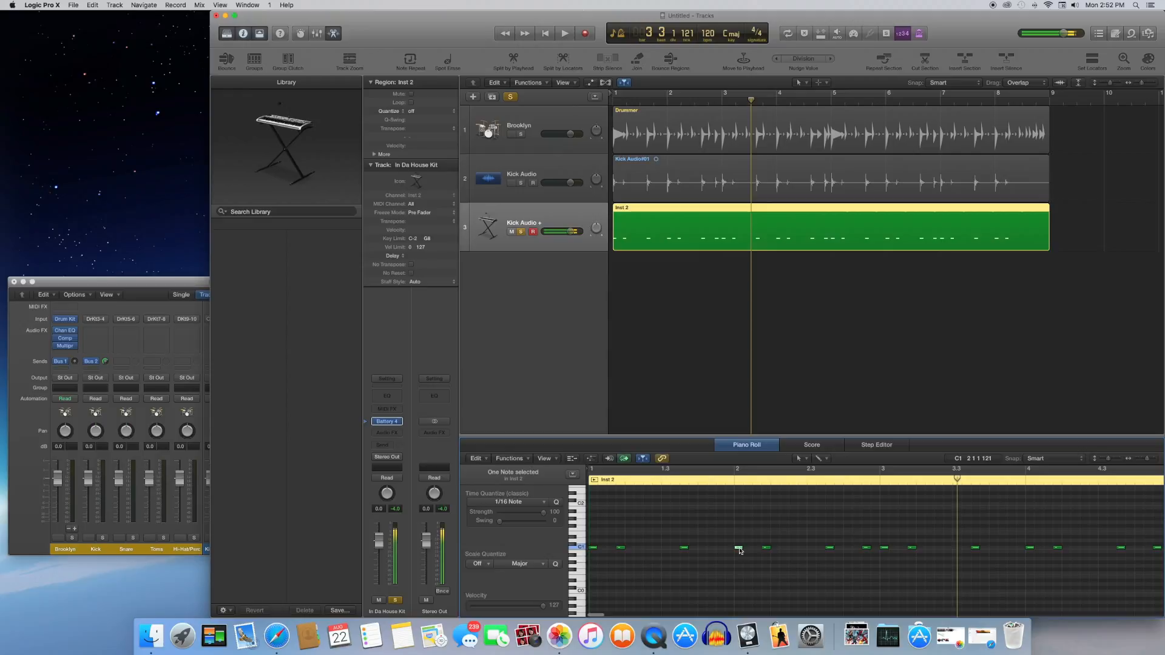
{"action": "left_click_drag", "start_coordinate": [516, 606], "coordinate": [540, 610]}
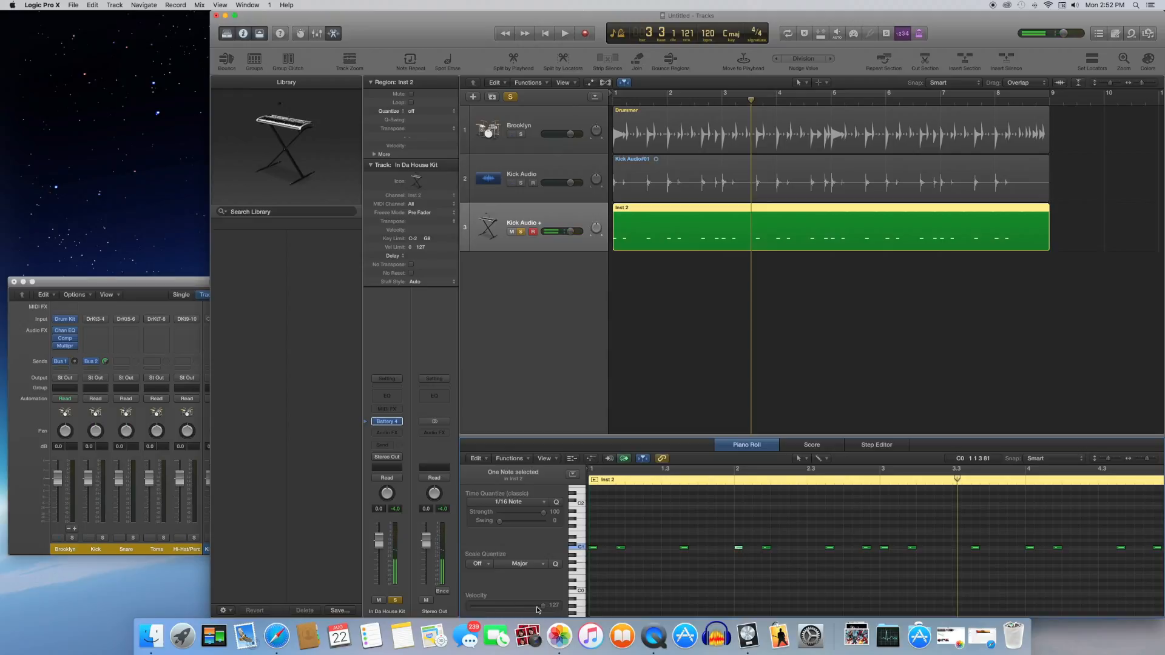
{"action": "left_click", "coordinate": [766, 548]}
{"action": "key", "text": "e"}
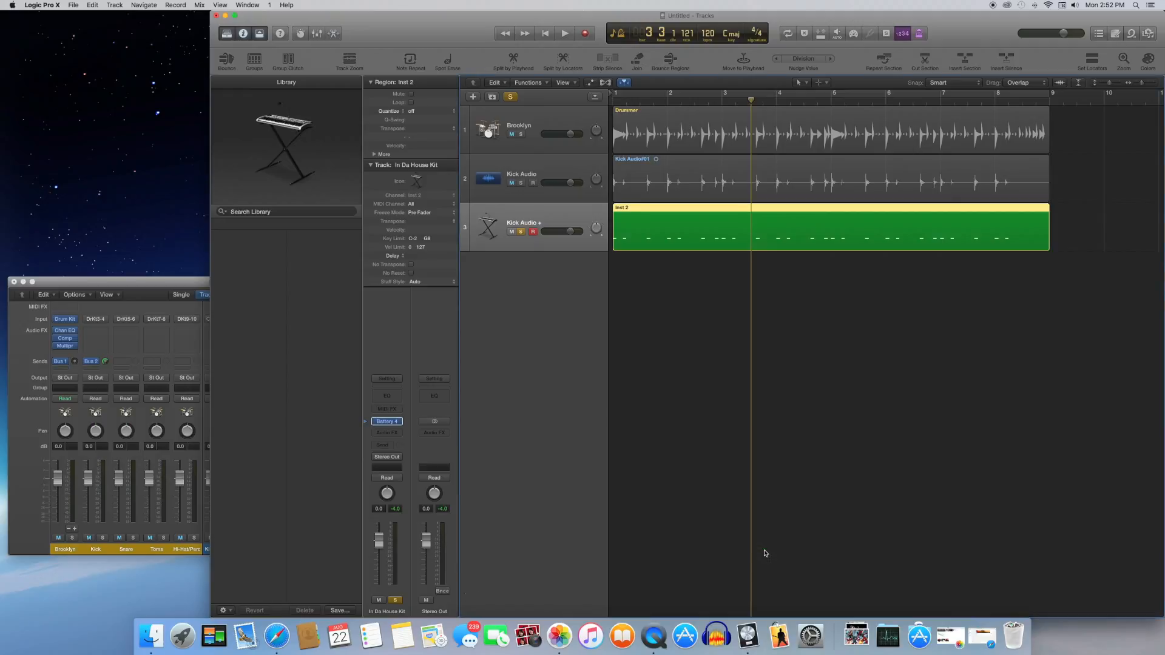
Step: In the Mixer, unsolo the triggered kick channel and mute the Drummer's original Kick channel
{"action": "left_click", "coordinate": [132, 287]}
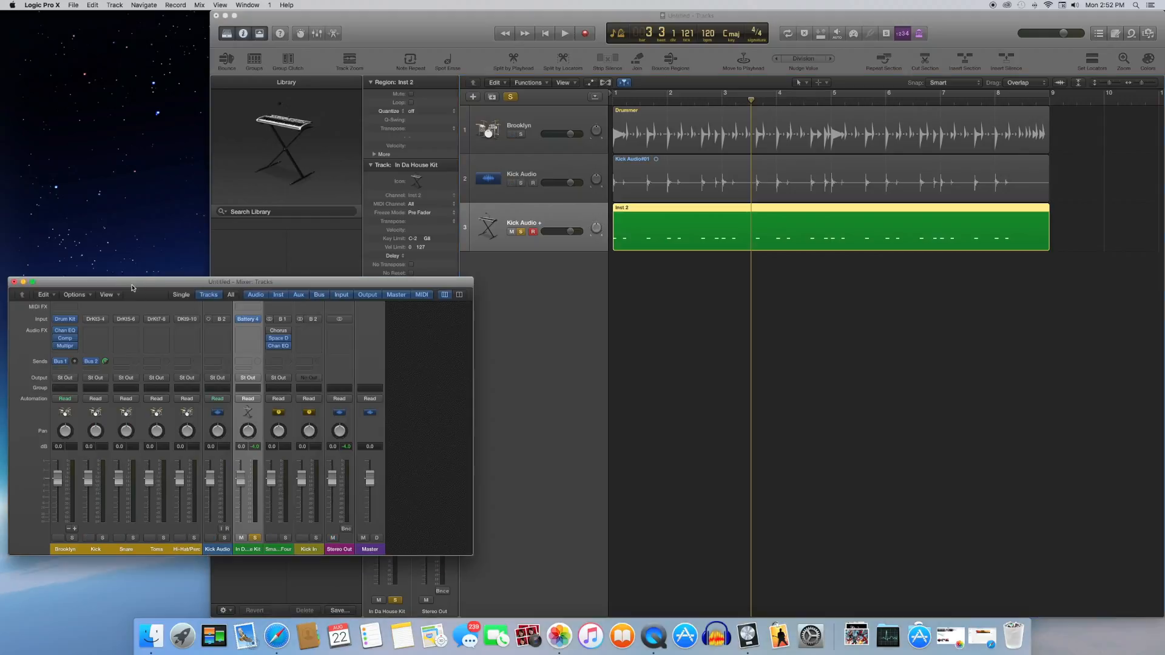
{"action": "left_click", "coordinate": [255, 539]}
{"action": "left_click", "coordinate": [88, 538]}
Step: Lower the triggered kick channel's volume to about -1.6 dB while playing the full drum mix
{"action": "key", "text": "space"}
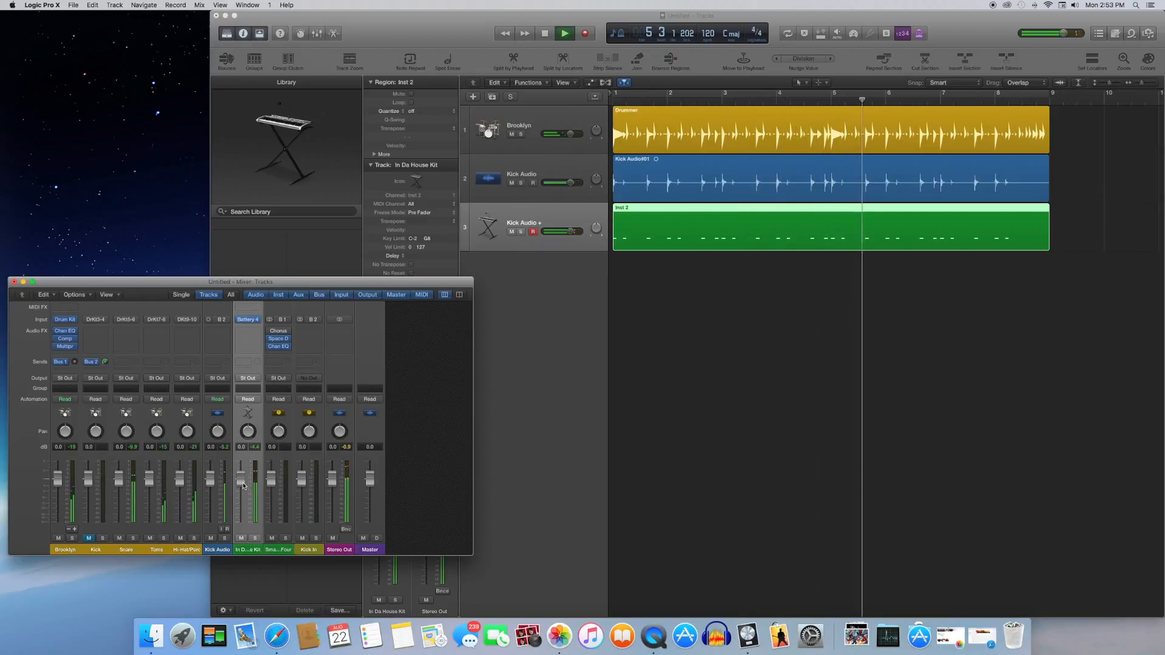
{"action": "left_click_drag", "start_coordinate": [240, 486], "coordinate": [244, 492]}
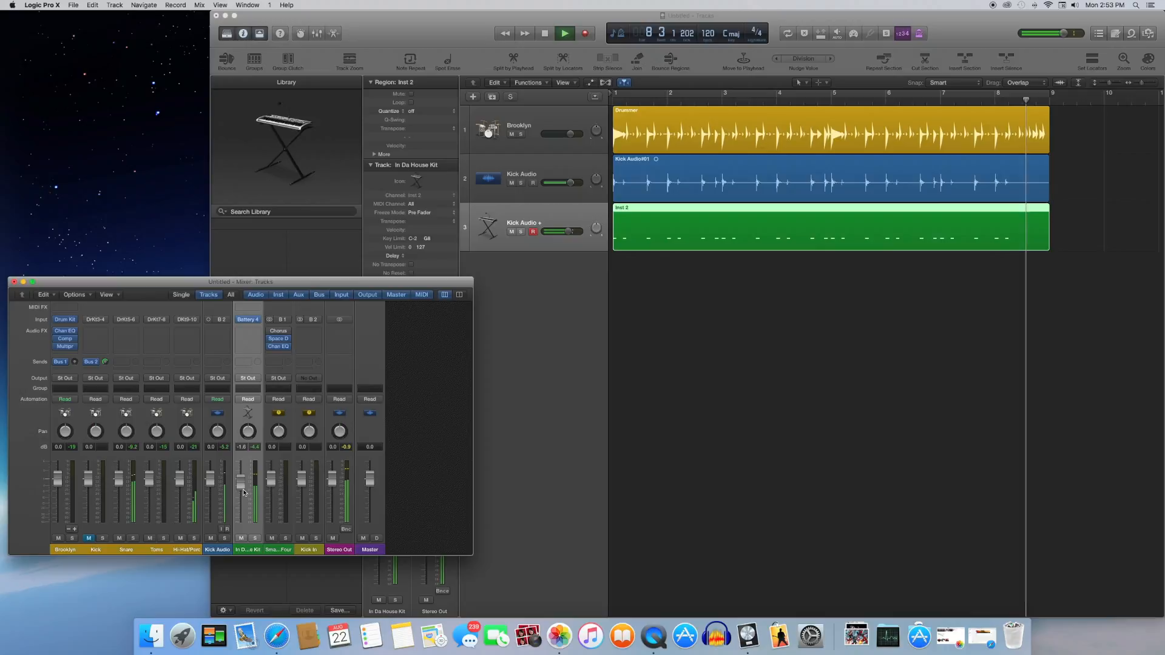
{"action": "key", "text": "space"}
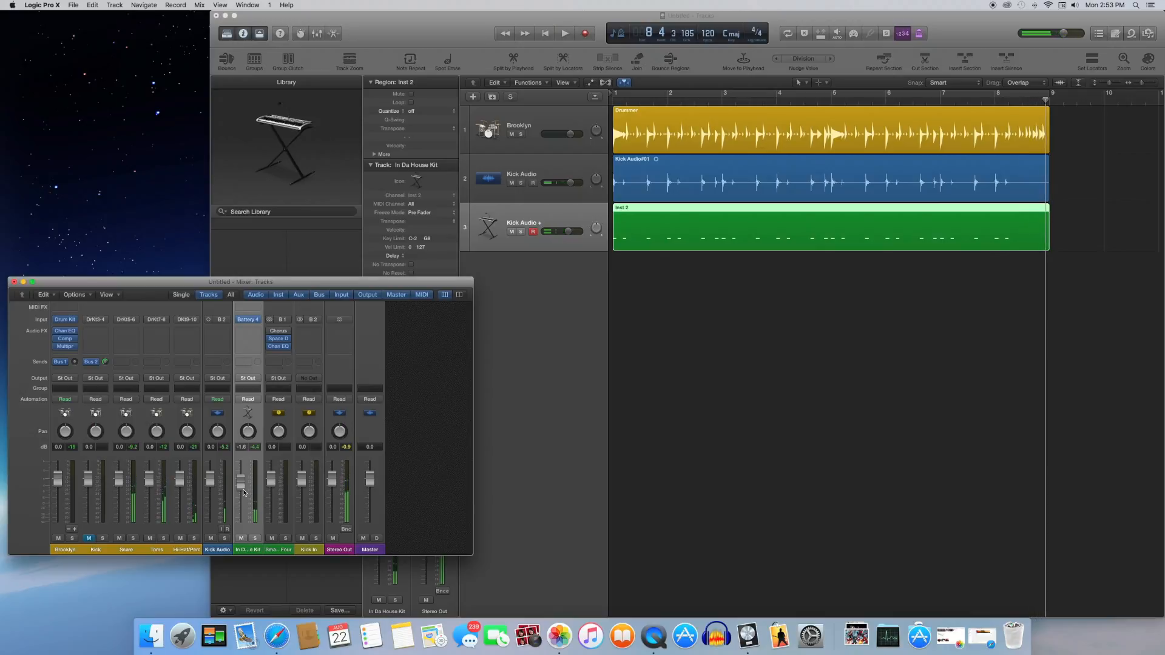
Step: Mute the Kick Audio channel and play the drums from the start with only the triggered kick
{"action": "left_click", "coordinate": [211, 539]}
{"action": "key", "text": "space"}
{"action": "key", "text": "space"}
{"action": "key", "text": "Return"}
{"action": "key", "text": "space"}
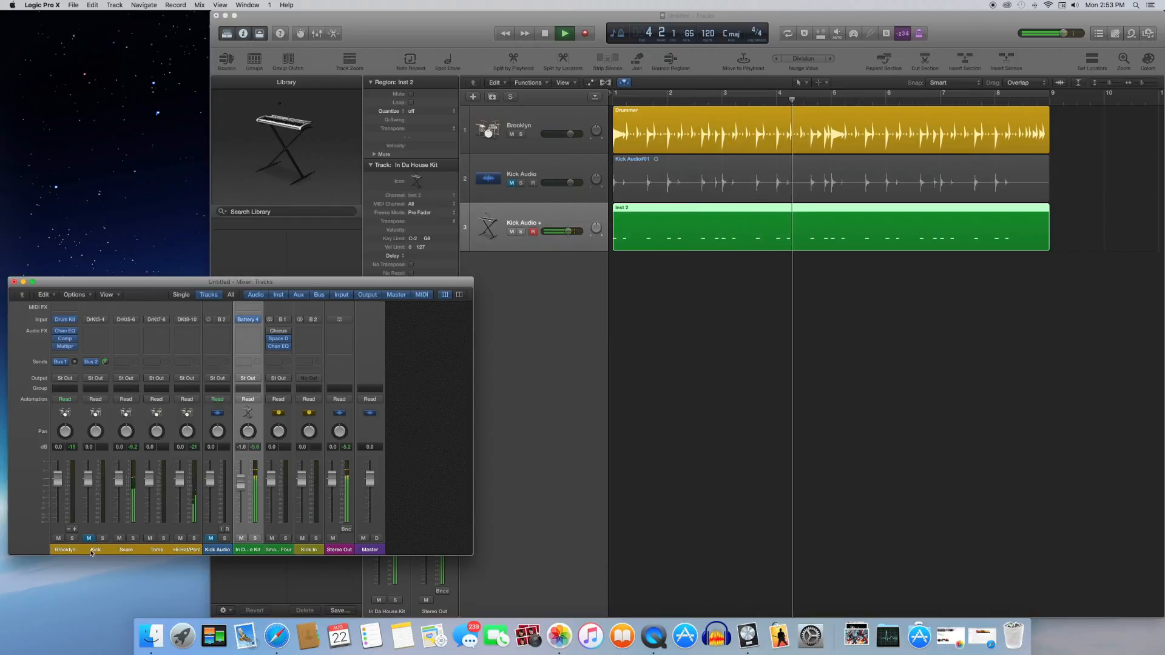
Step: Select the Kick Audio channel, bring the Mixer back to the front, and stop playback
{"action": "left_click", "coordinate": [214, 550]}
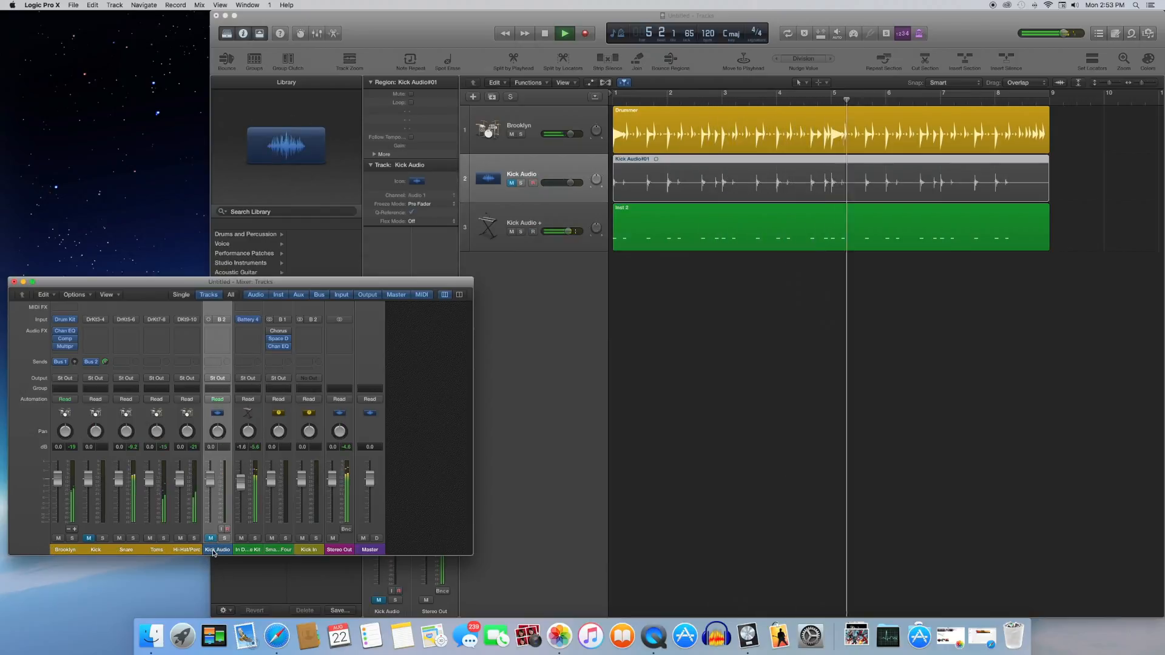
{"action": "left_click", "coordinate": [575, 194]}
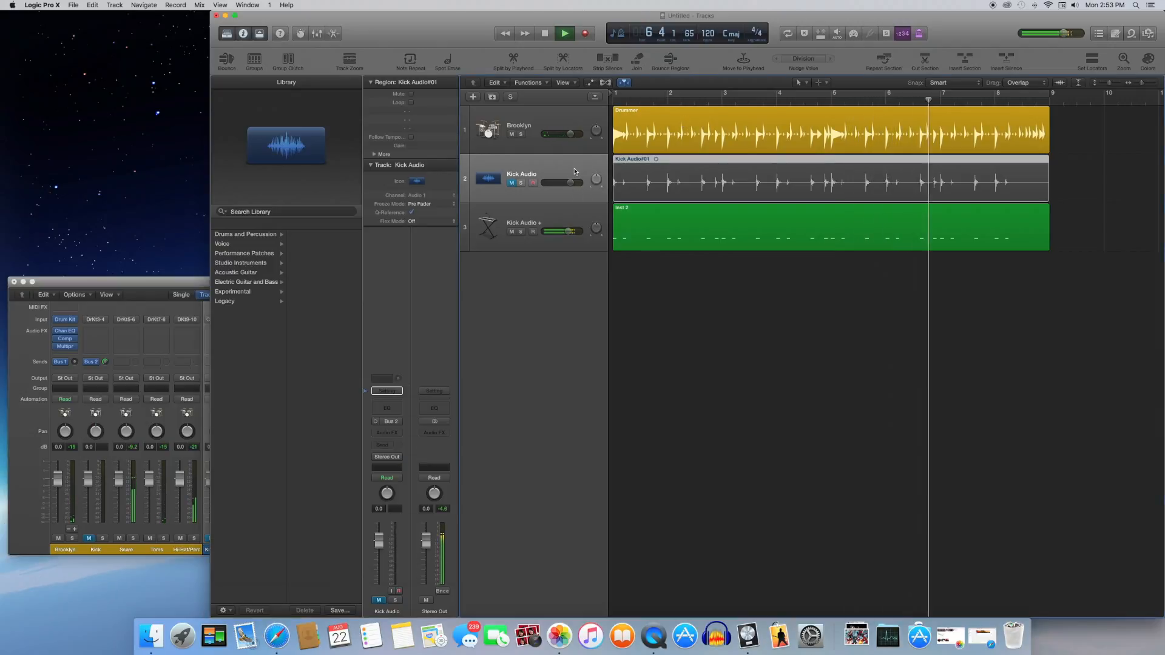
{"action": "left_click", "coordinate": [125, 283]}
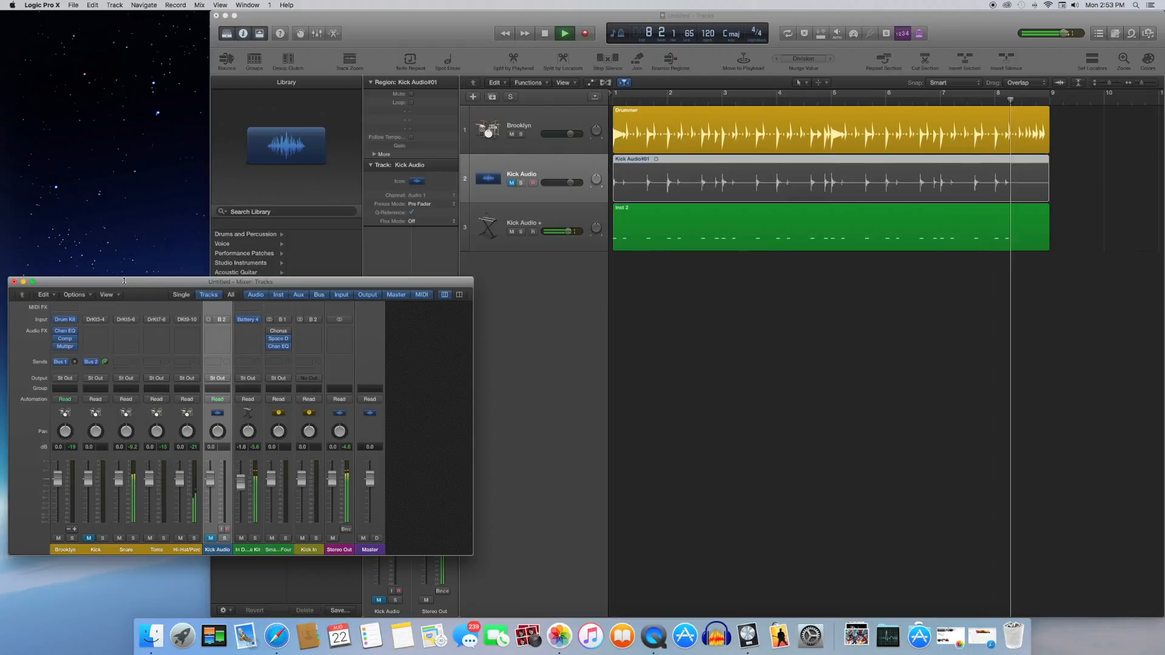
{"action": "key", "text": "space"}
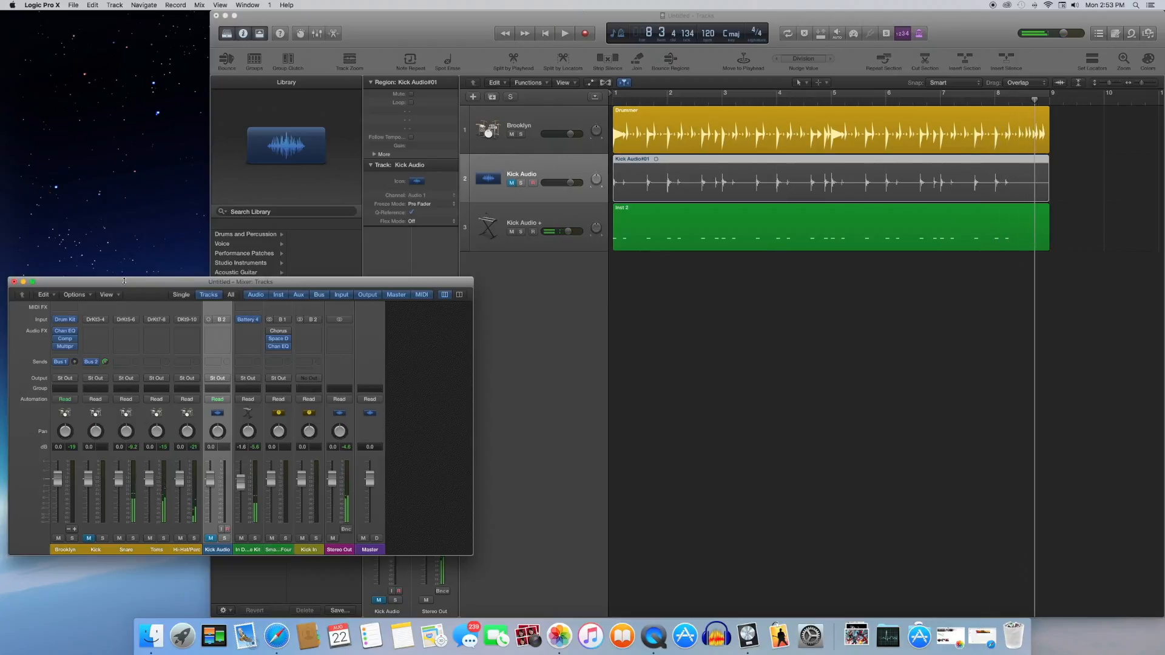